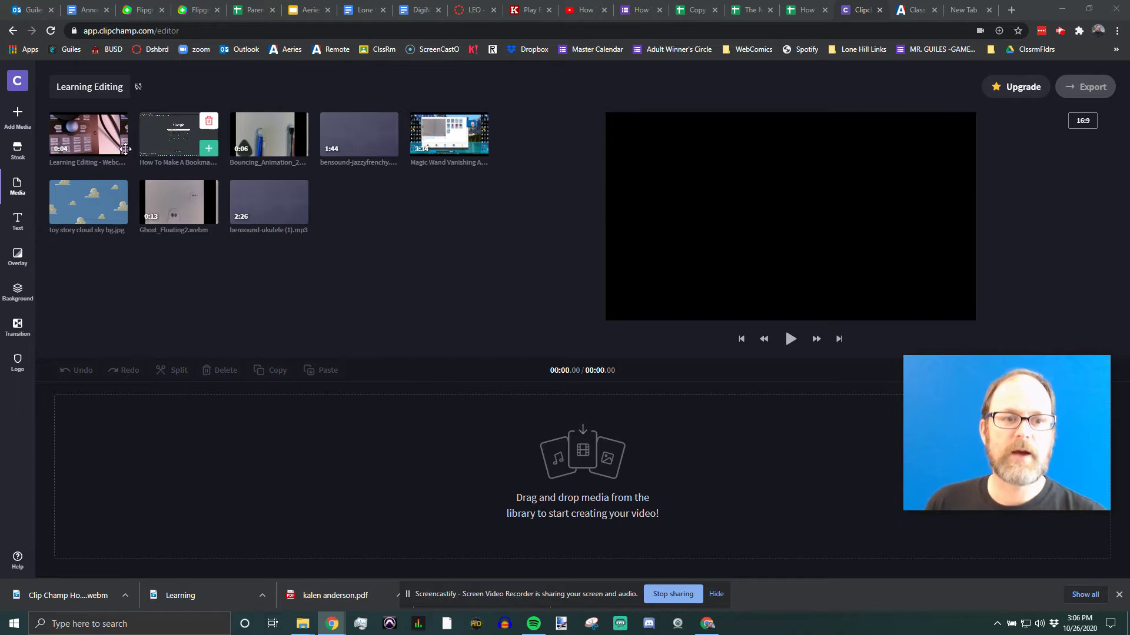
Keep the project title as 'Learning Editing'.
click(96, 87)
drag(124, 87, 41, 89)
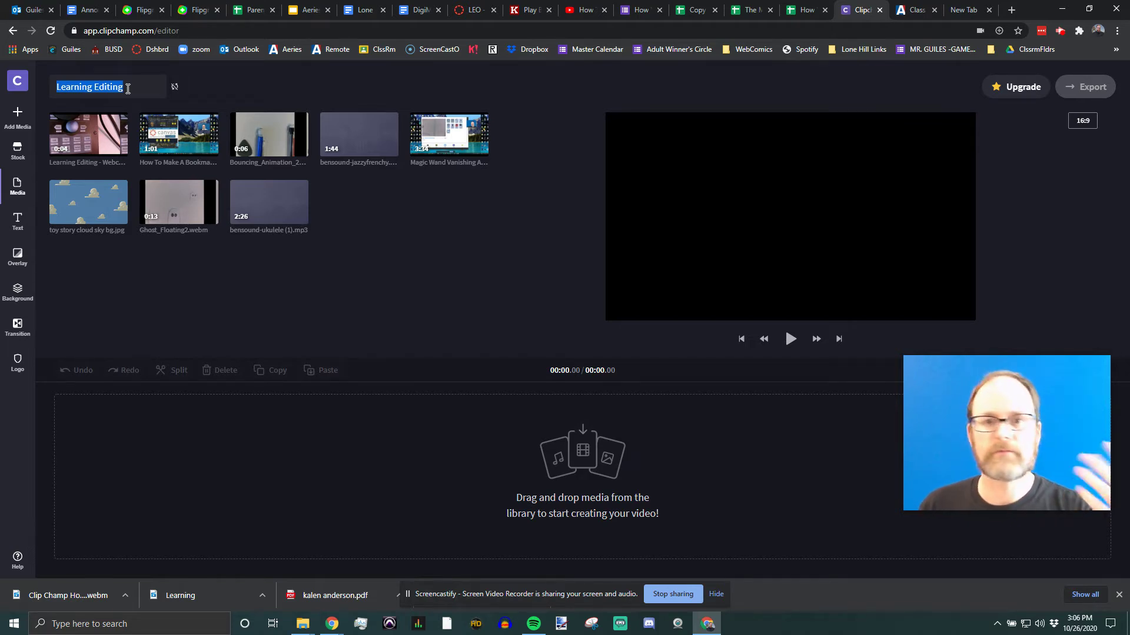
click(207, 266)
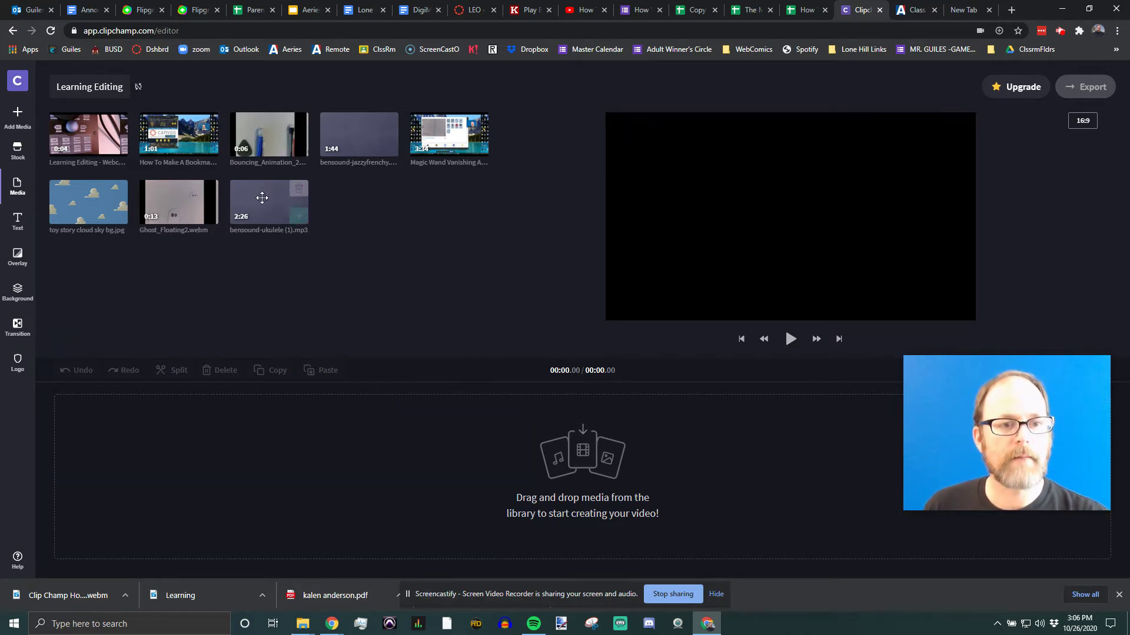
Place the Ghost_Floating2 clip on the timeline and play then pause it.
drag(174, 198, 100, 422)
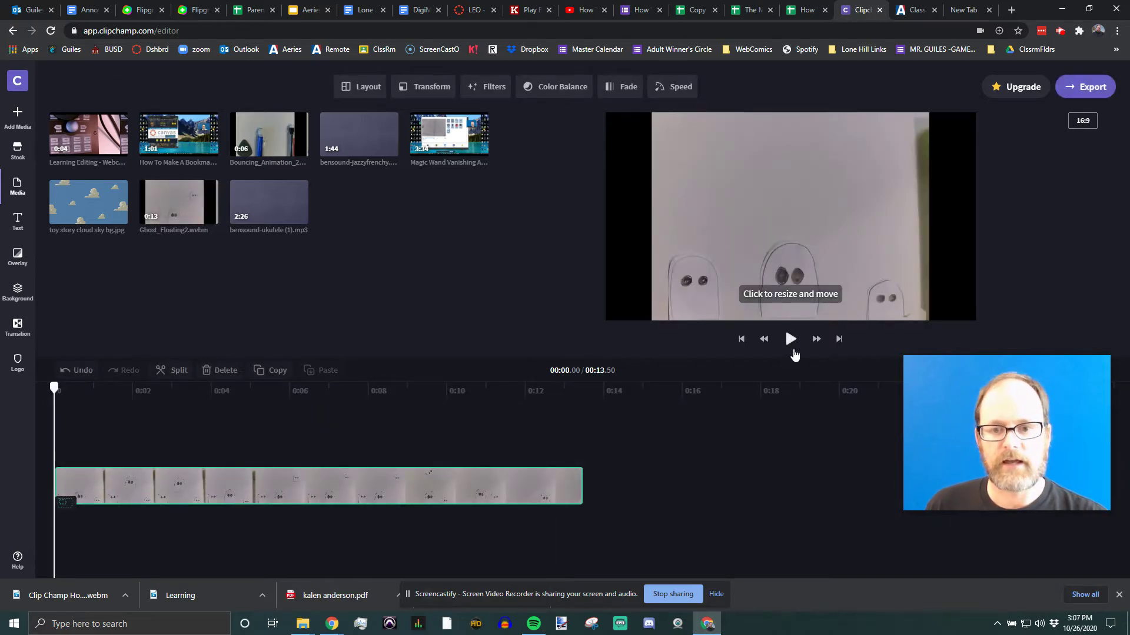
key(space)
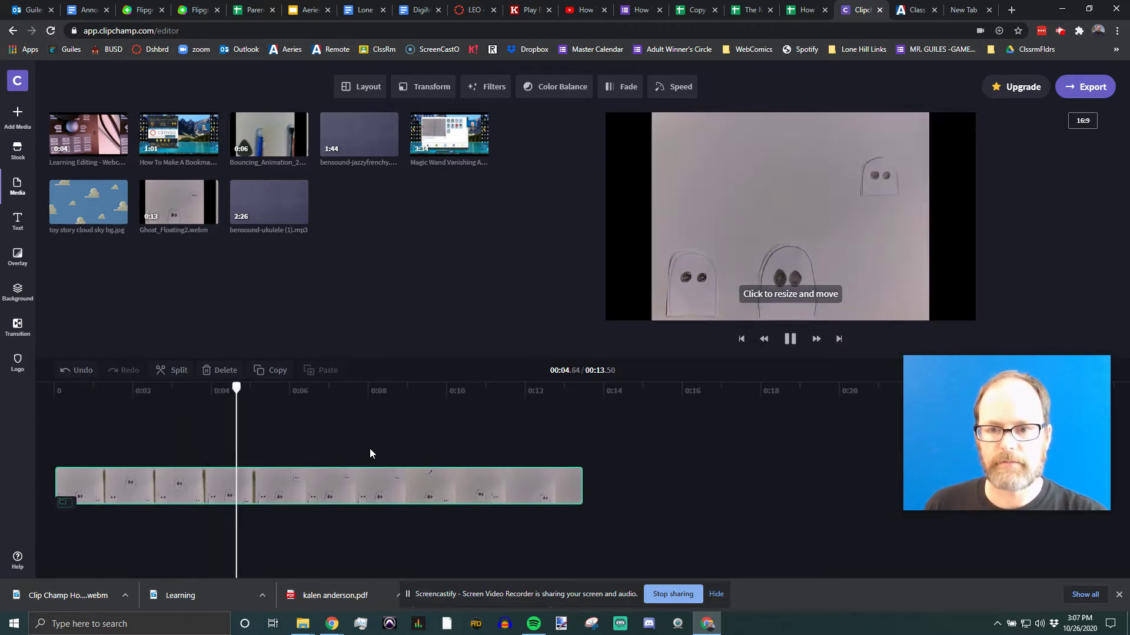
key(space)
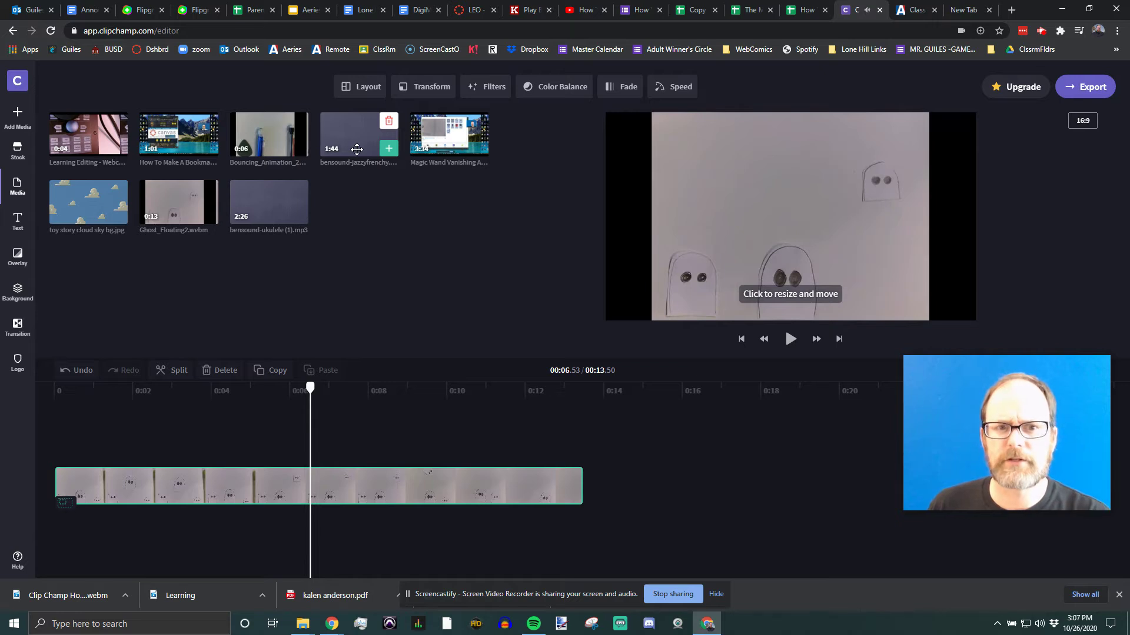
Add bensound-jazzyfrenchy below the ghost clip at 0:00 and scrub through the timeline.
drag(352, 140, 91, 549)
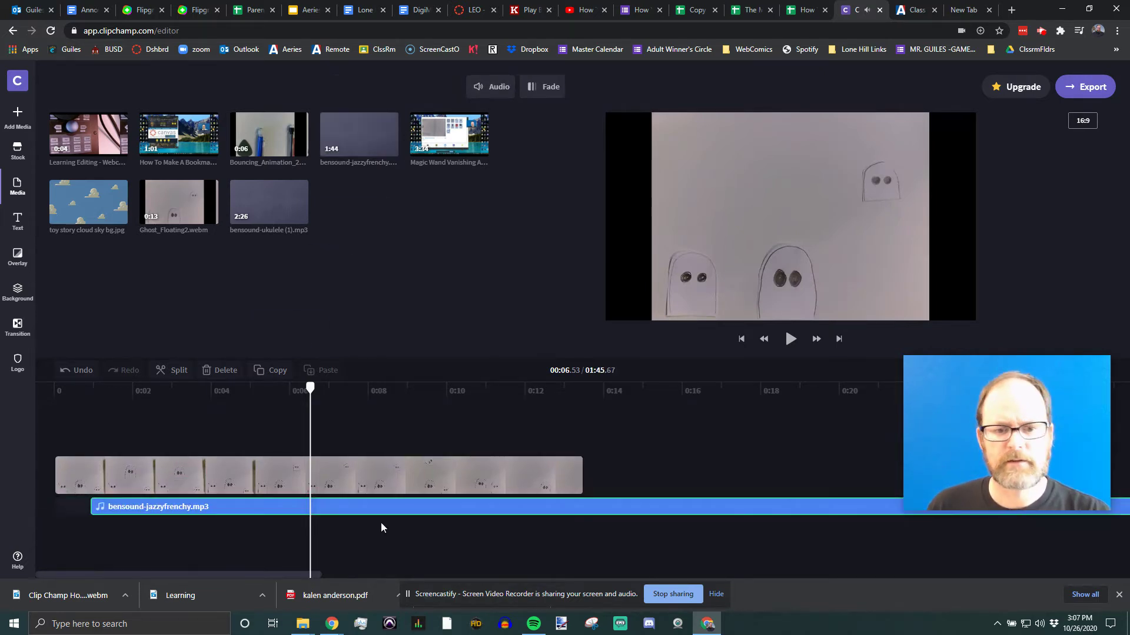
drag(265, 510, 230, 512)
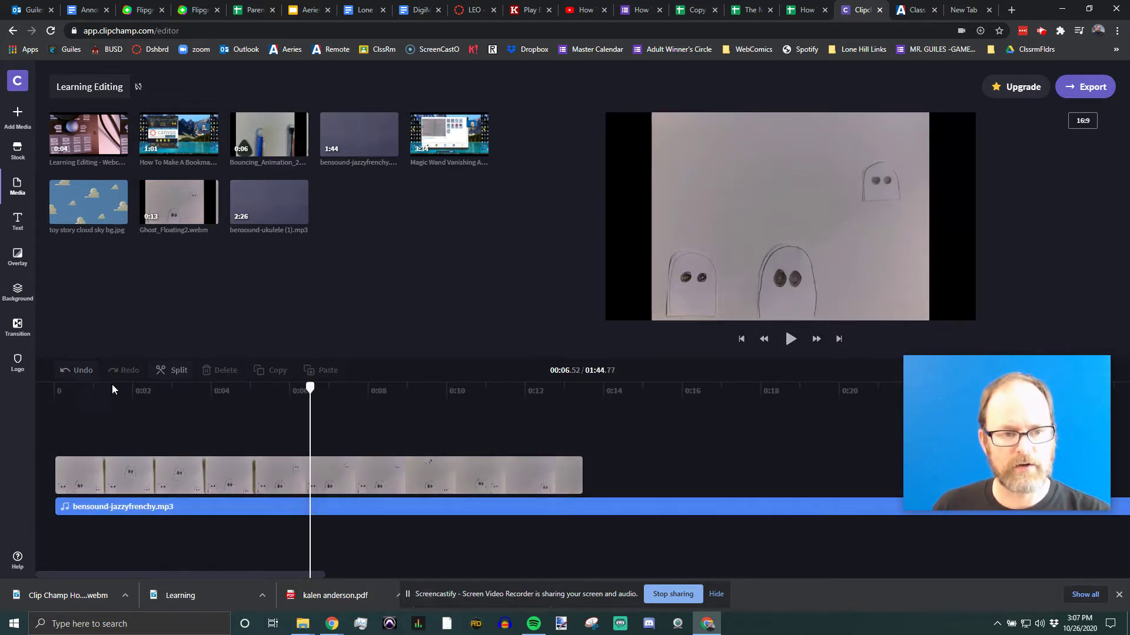
click(346, 395)
click(331, 393)
drag(331, 393, 472, 416)
drag(576, 413, 787, 382)
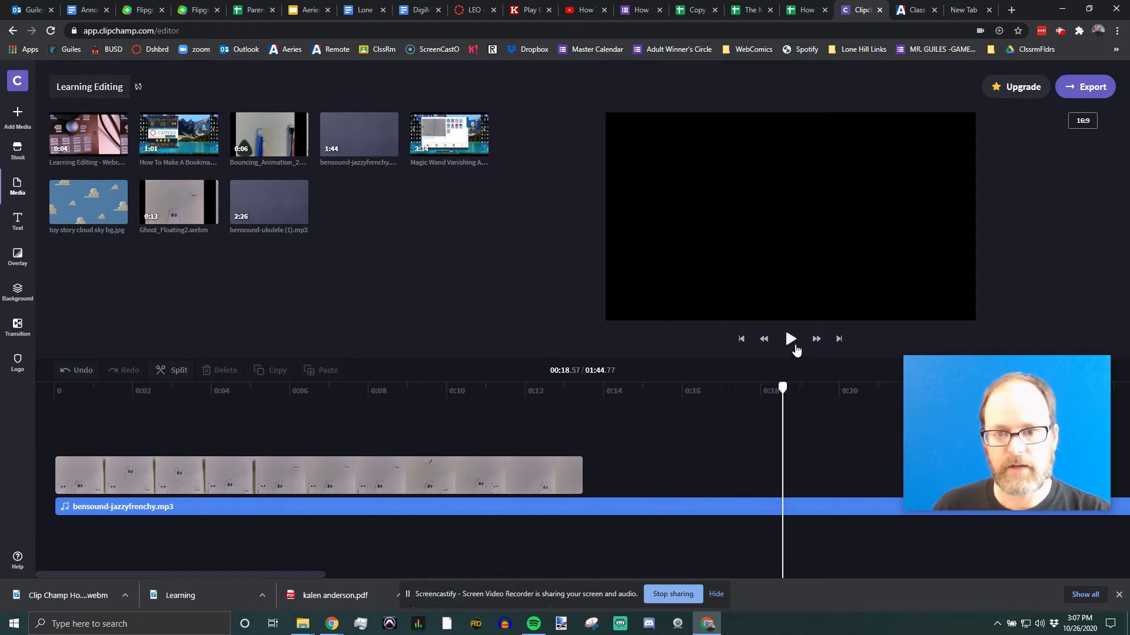
drag(782, 388, 47, 403)
Preview the project using play/pause and the five-second skip forward and back controls.
key(space)
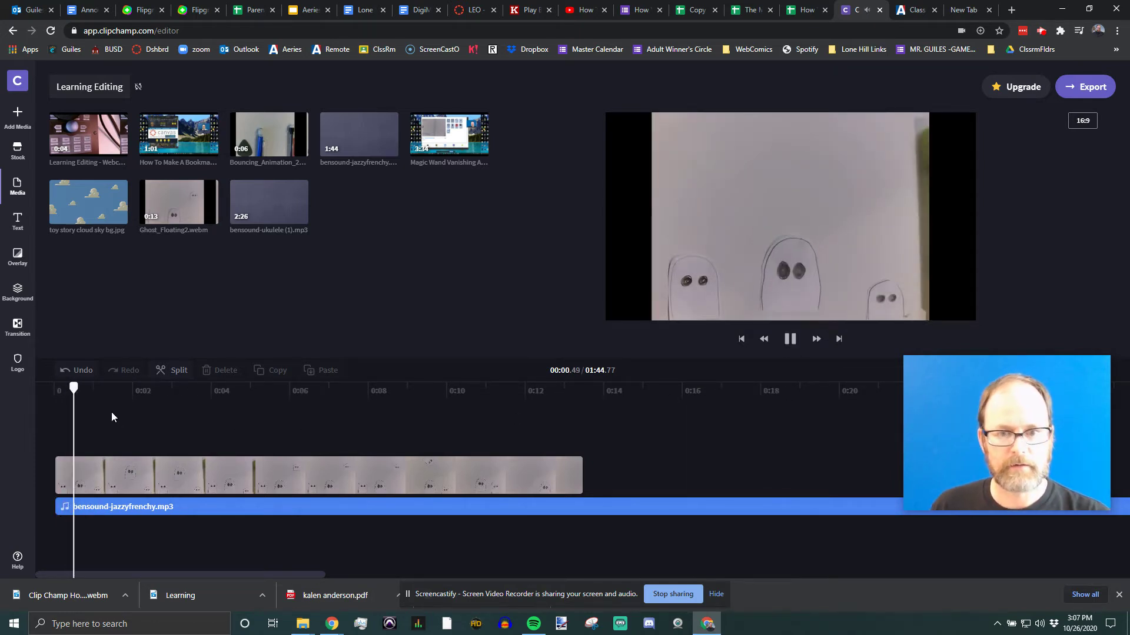
key(space)
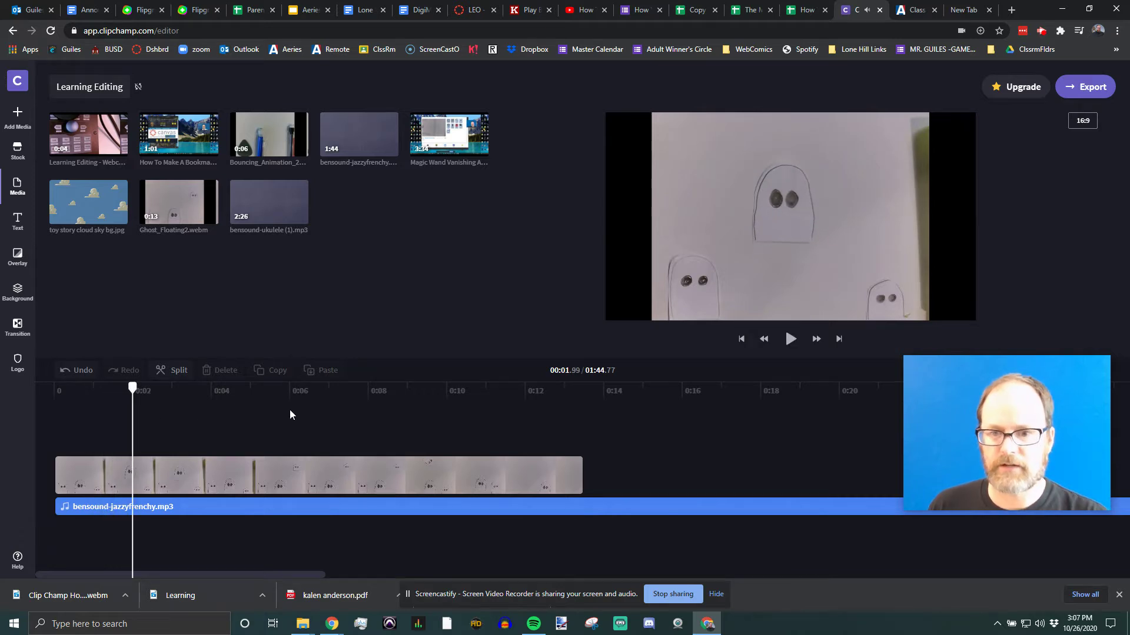
click(790, 340)
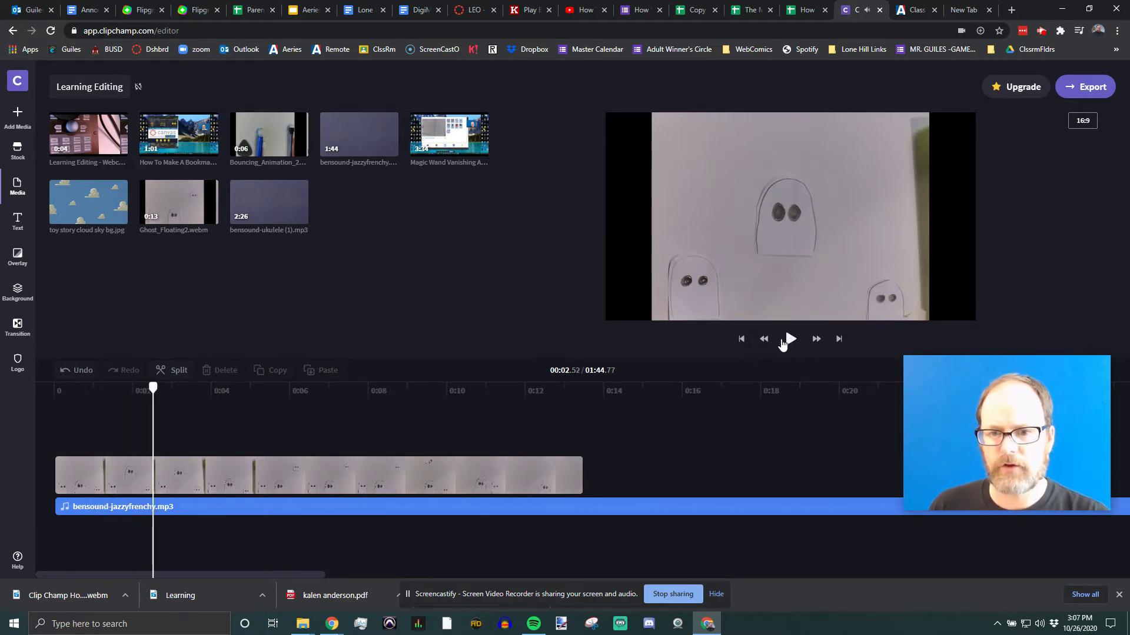
click(742, 341)
click(816, 340)
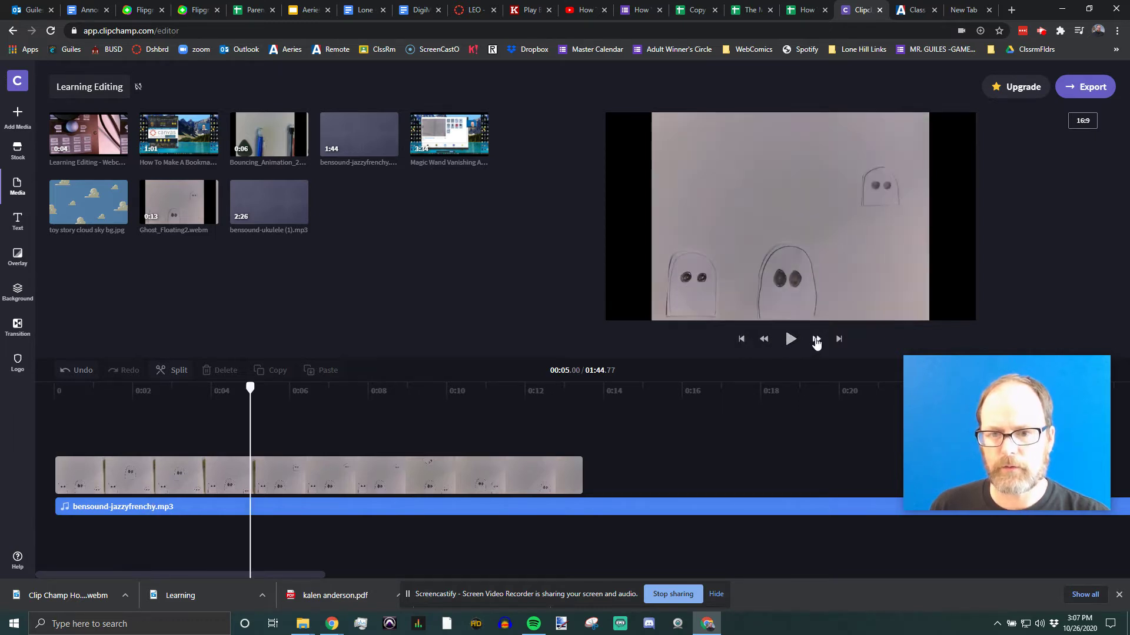
click(816, 341)
click(816, 341)
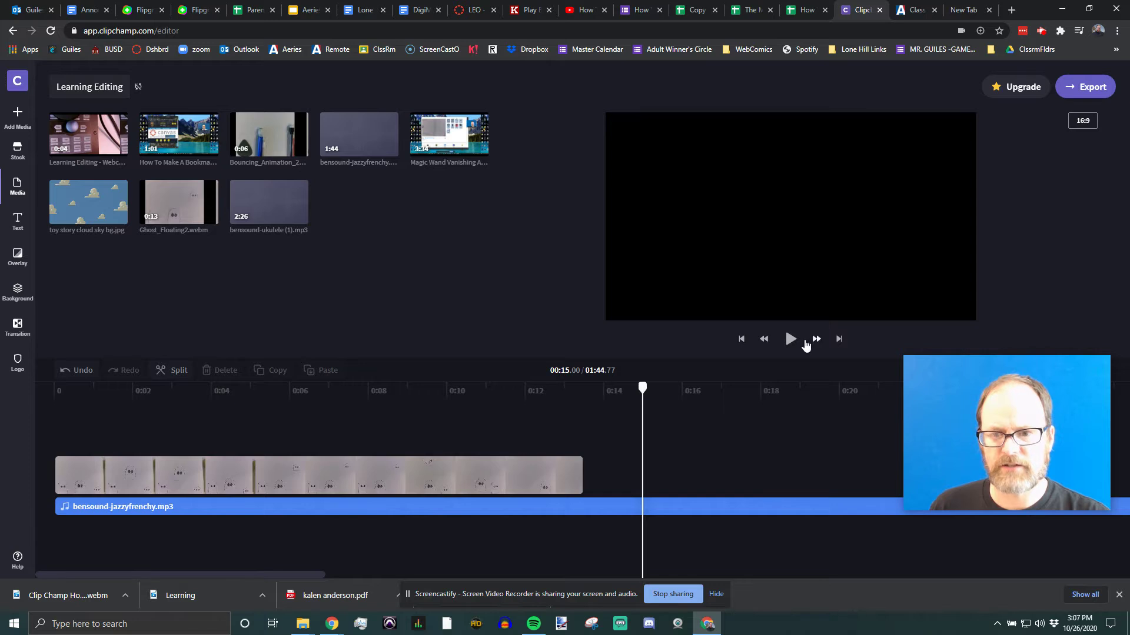
click(765, 341)
click(765, 341)
click(765, 341)
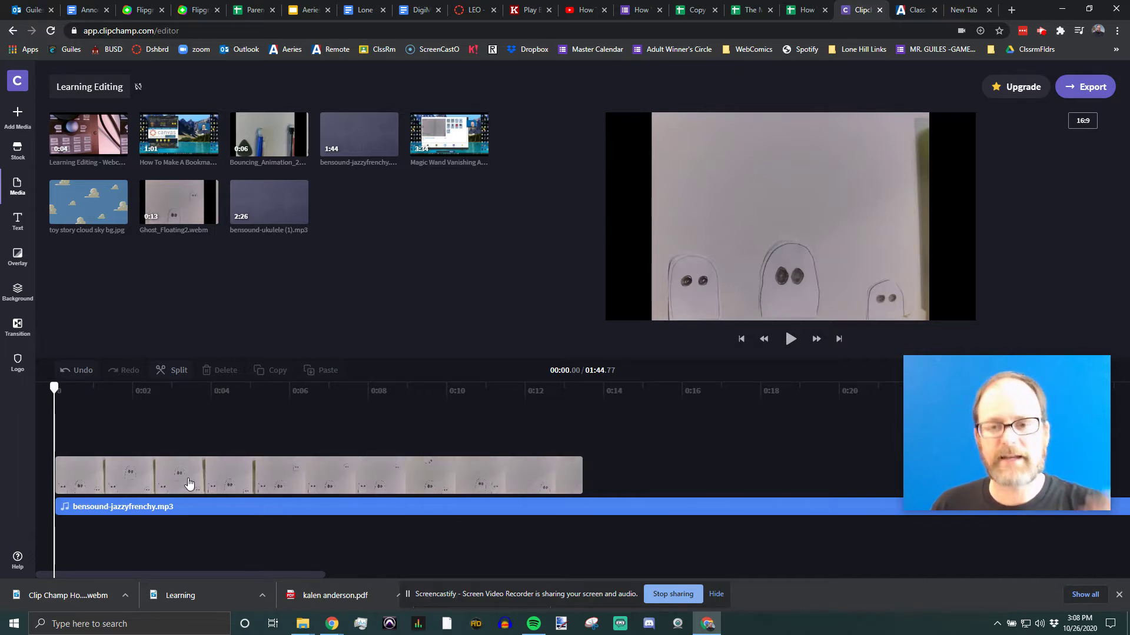
Zoom in twice, scrub to about 2.3 seconds, then fit the full 1:44.77 project in view.
drag(955, 378, 974, 179)
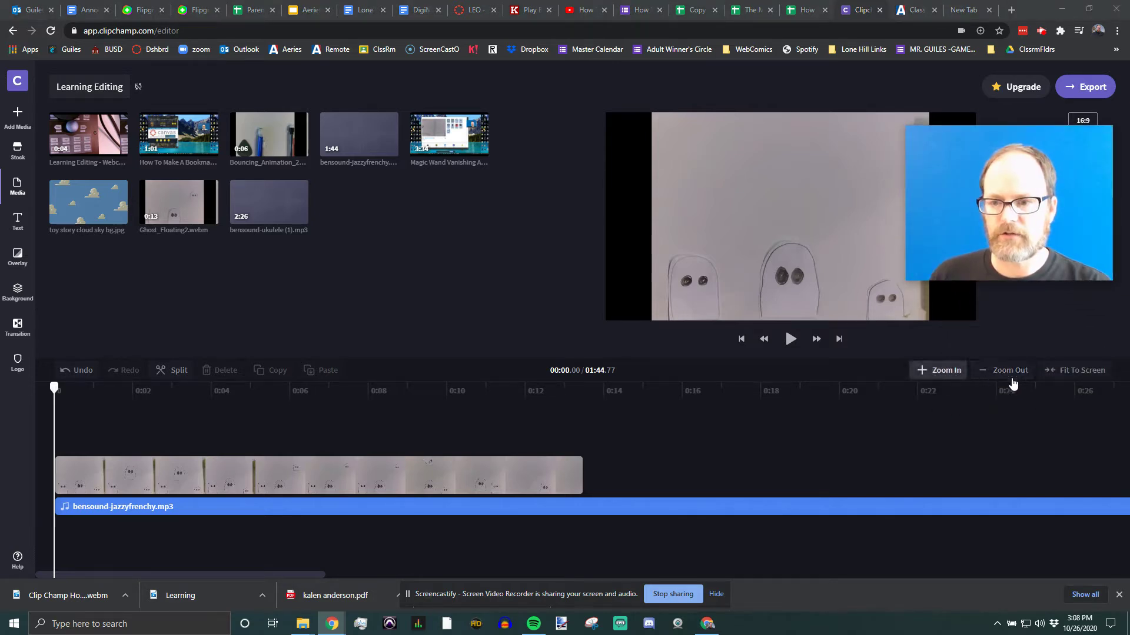
click(947, 373)
click(947, 372)
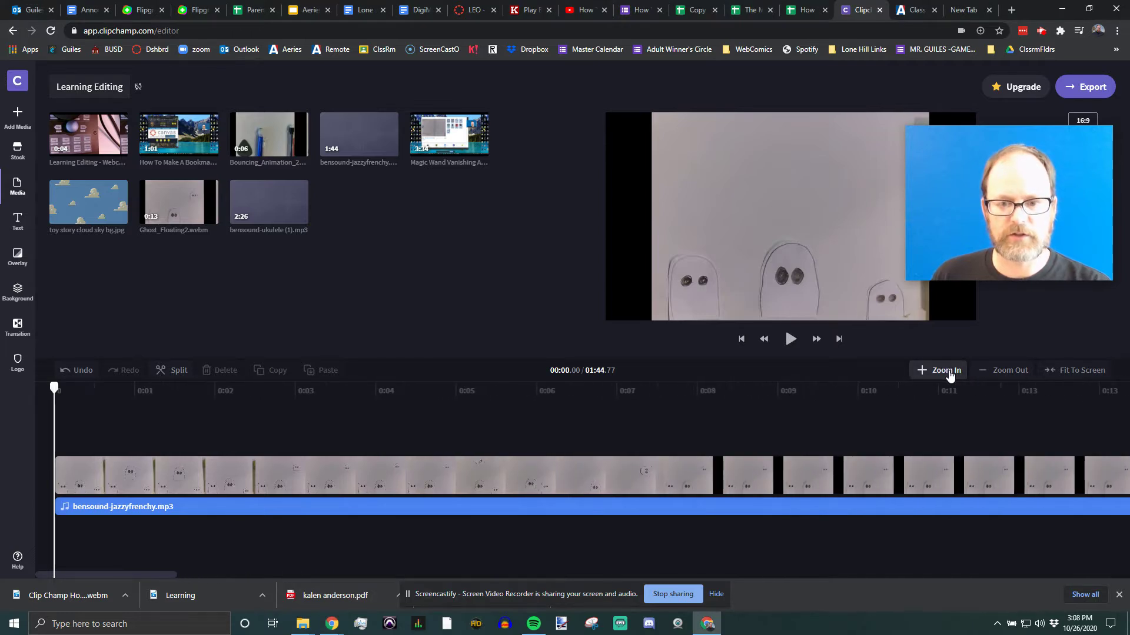
drag(59, 390, 205, 400)
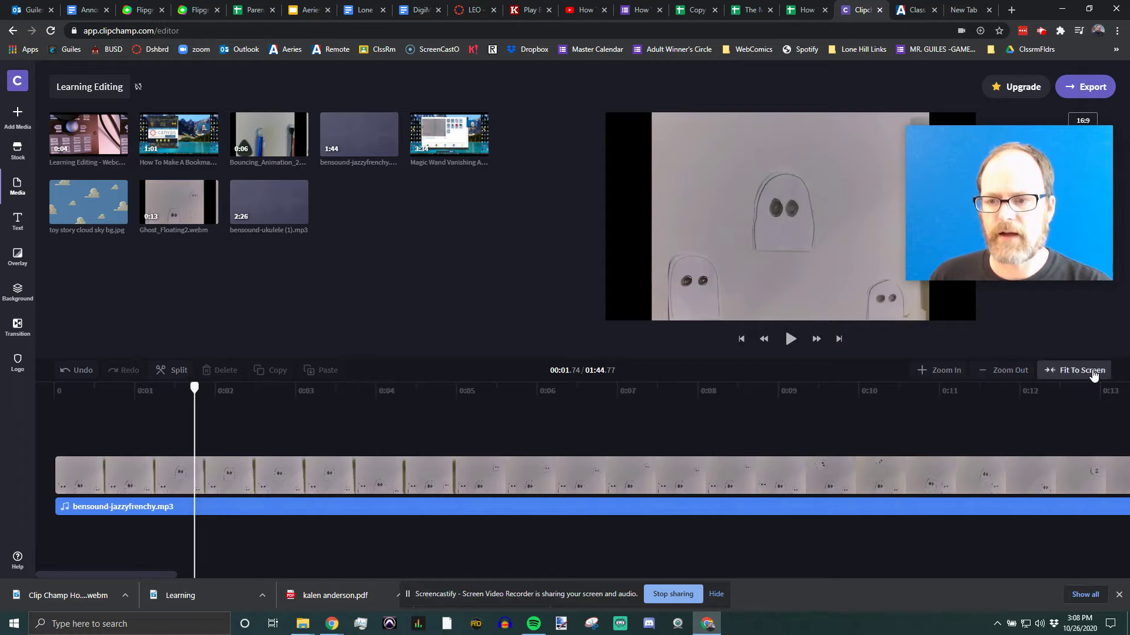
click(1062, 371)
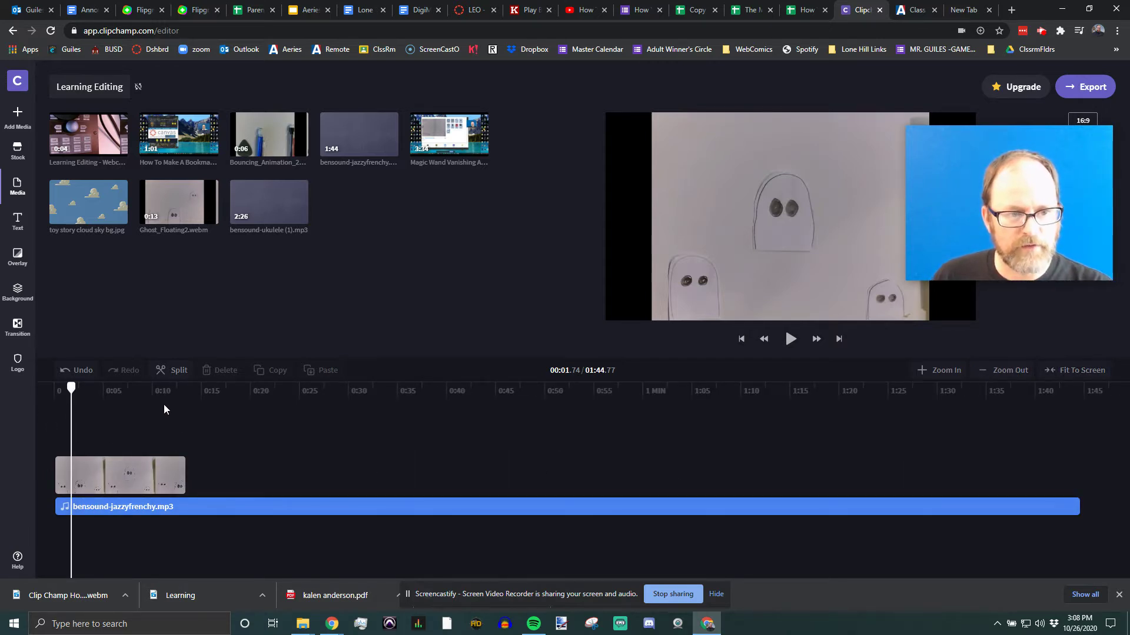
Shorten the music track and split it where the ghost clip ends.
drag(76, 389, 187, 406)
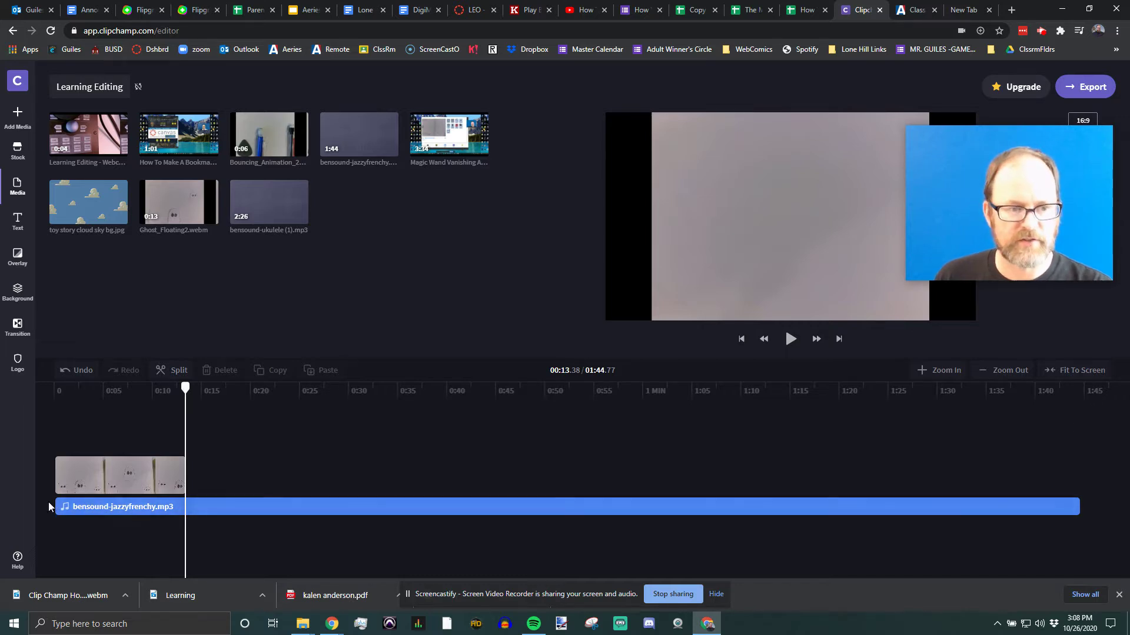
click(209, 510)
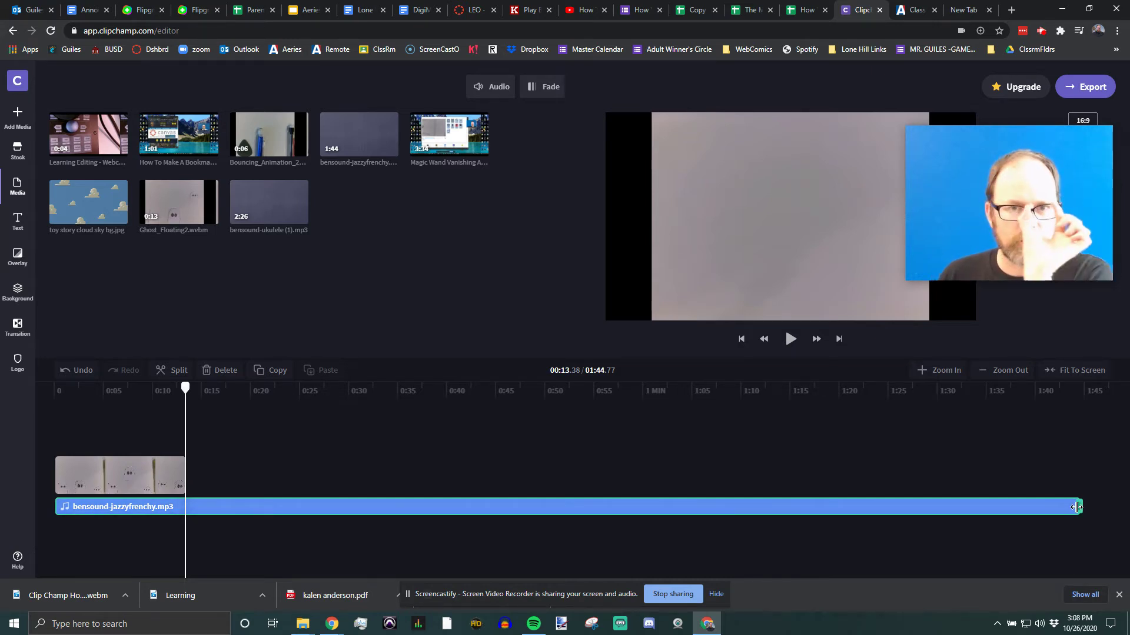
drag(1062, 510, 713, 511)
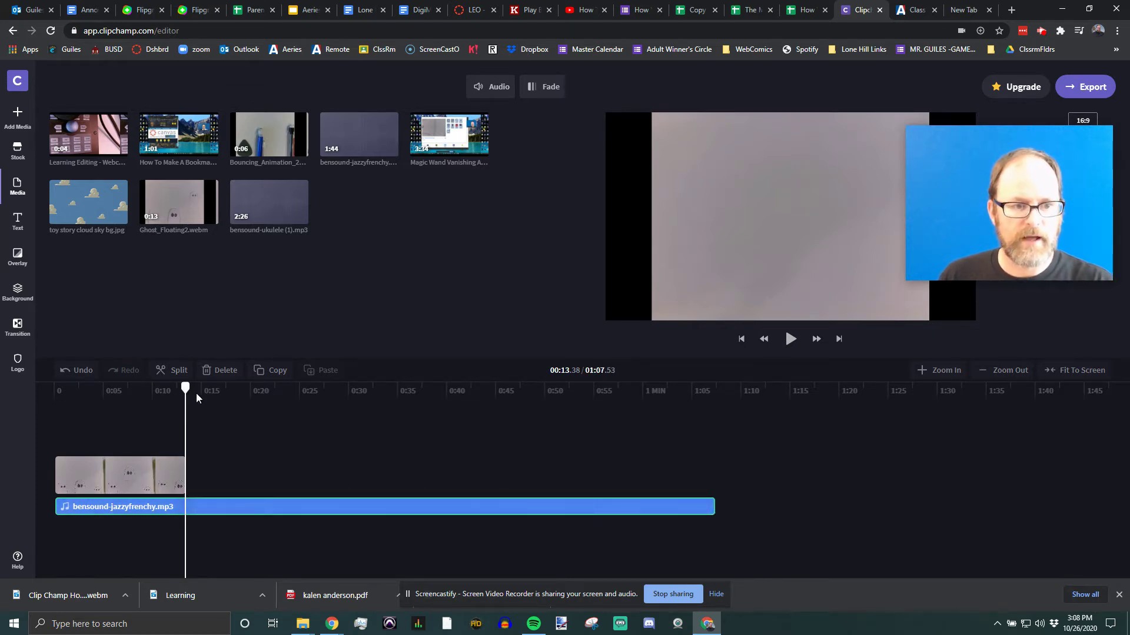
drag(186, 389, 340, 409)
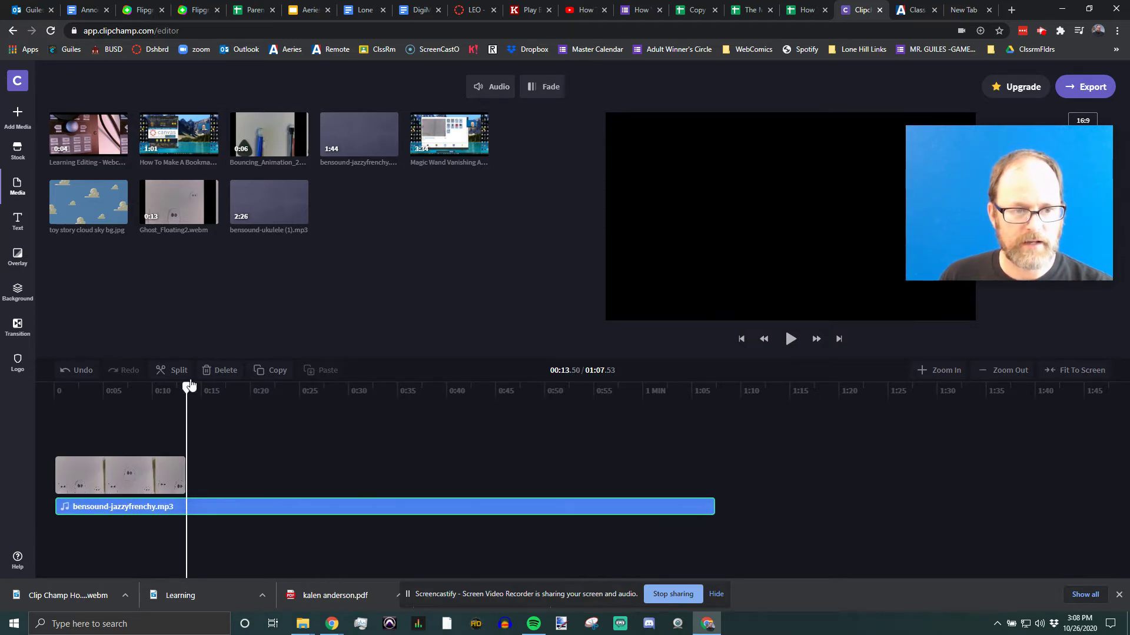
click(178, 376)
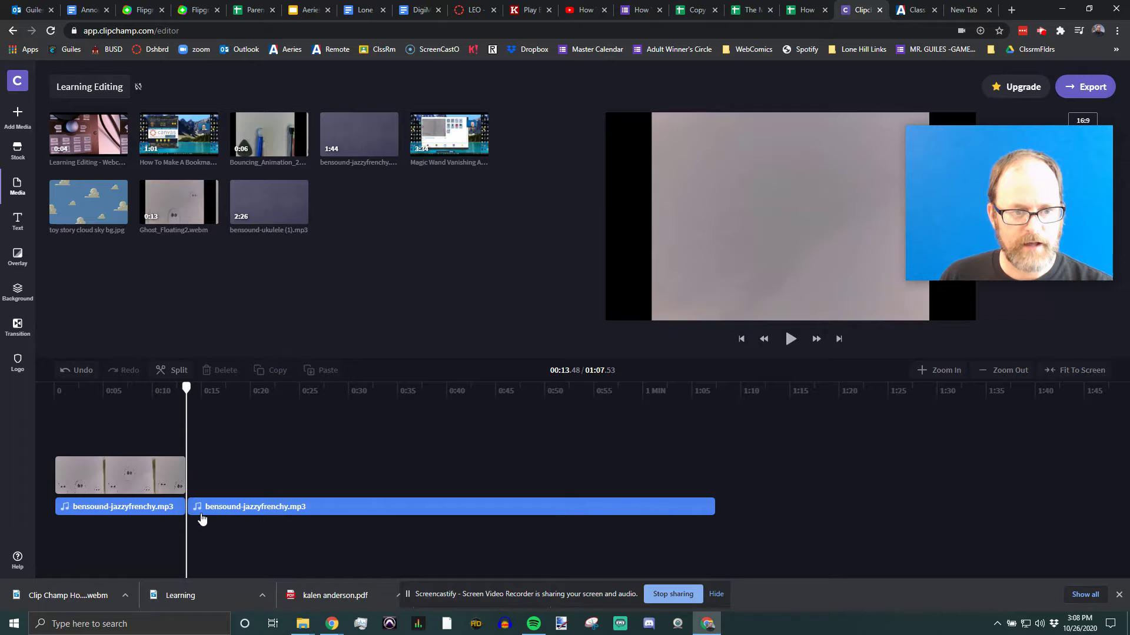
Delete the second music piece, leaving a 00:13.50 project.
click(240, 509)
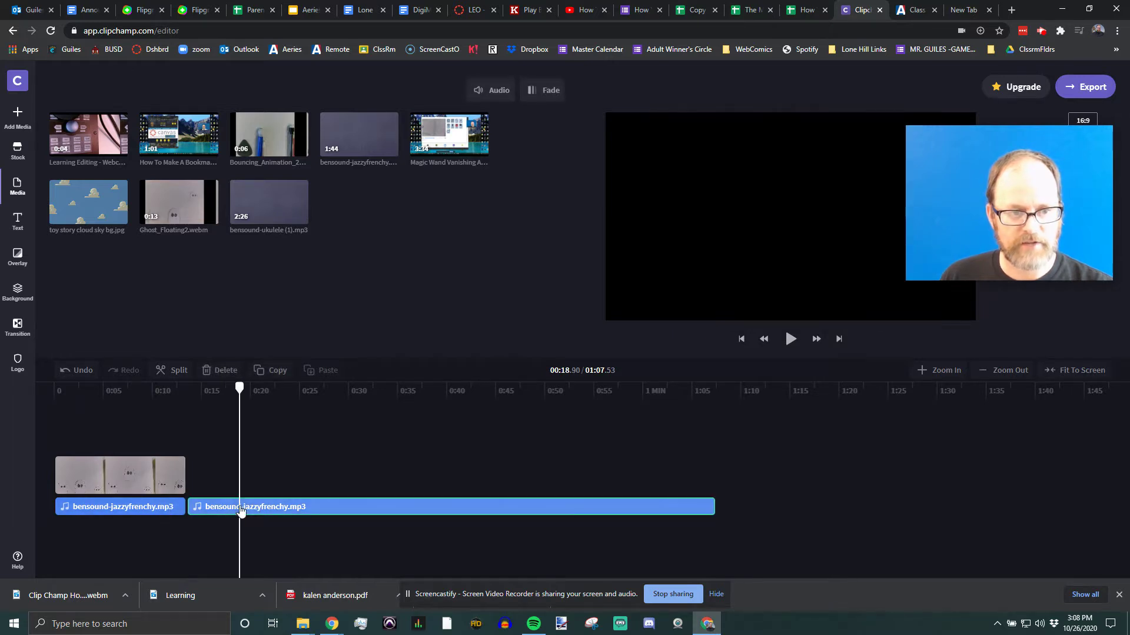
click(121, 512)
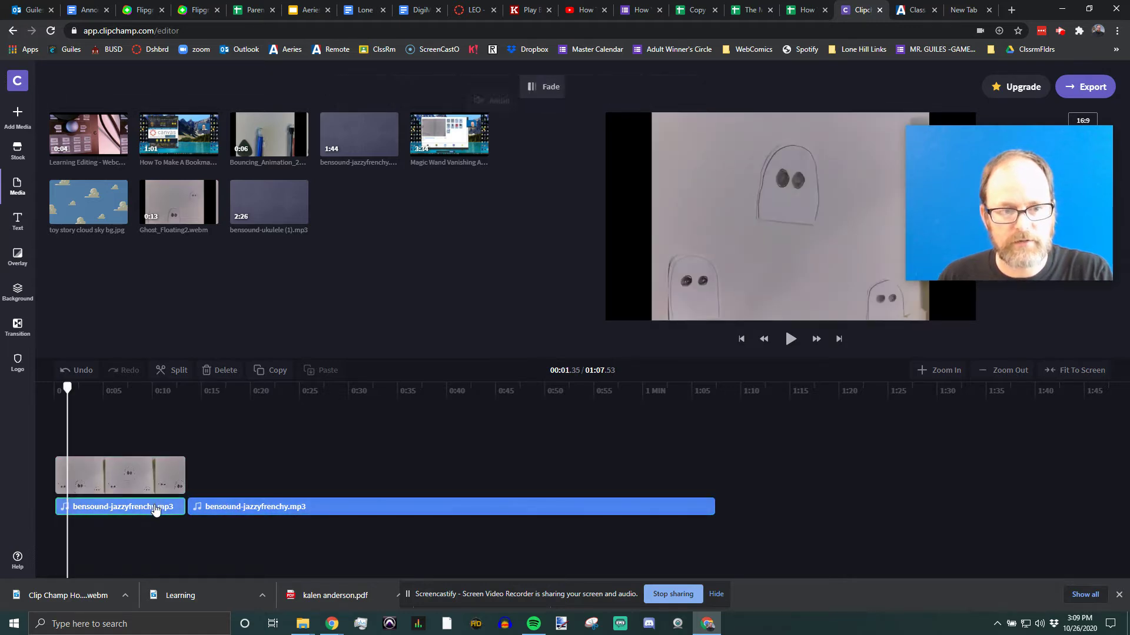
click(164, 465)
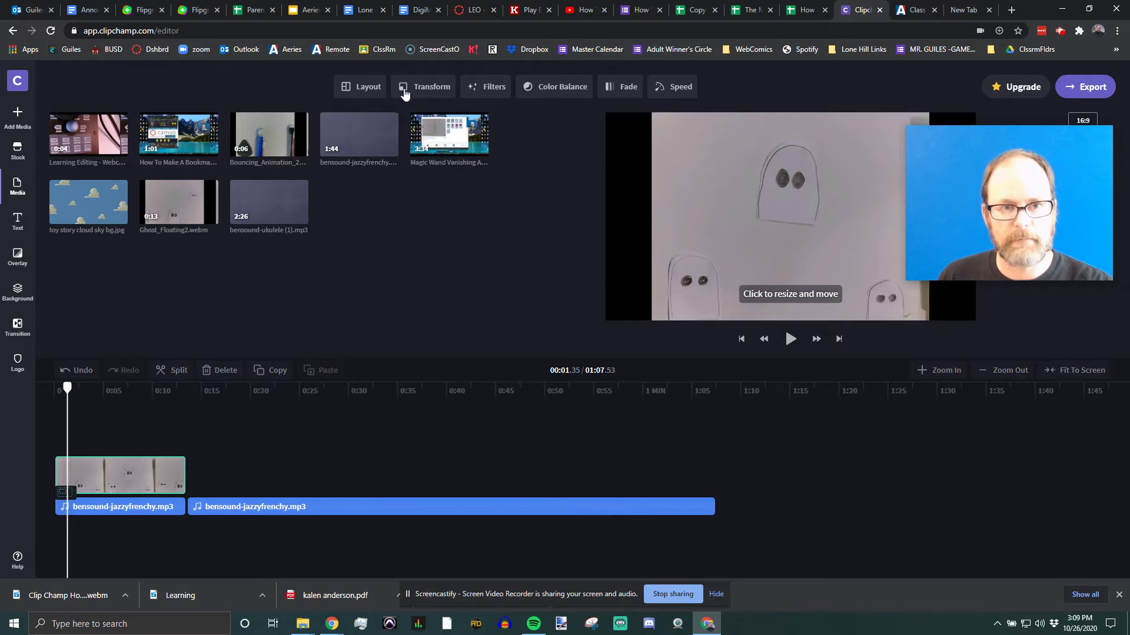
click(146, 513)
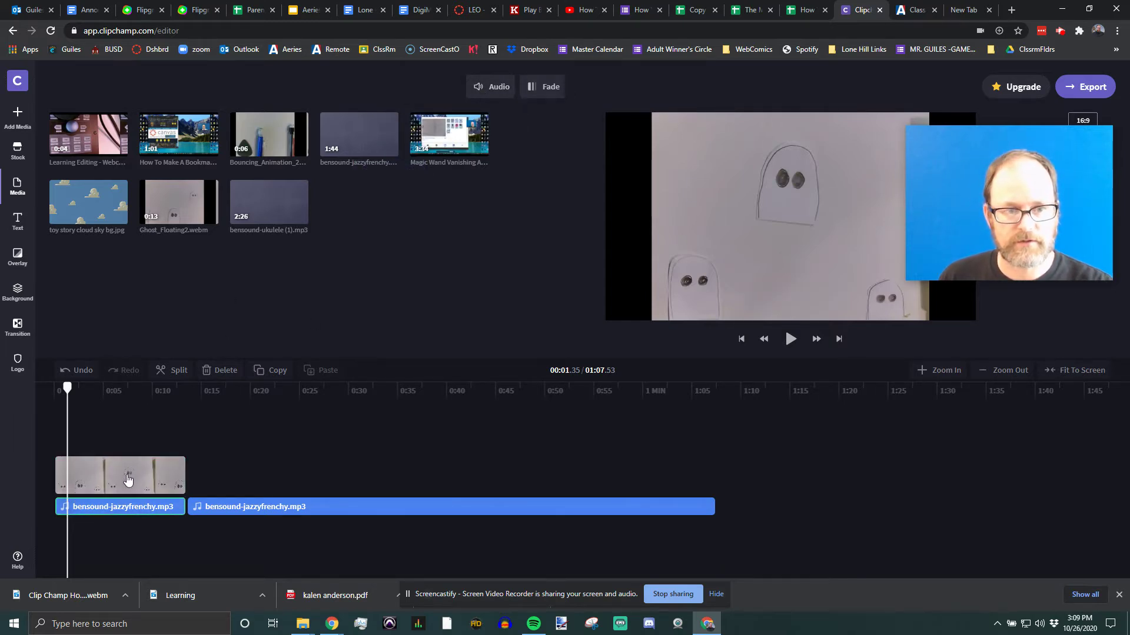
click(240, 509)
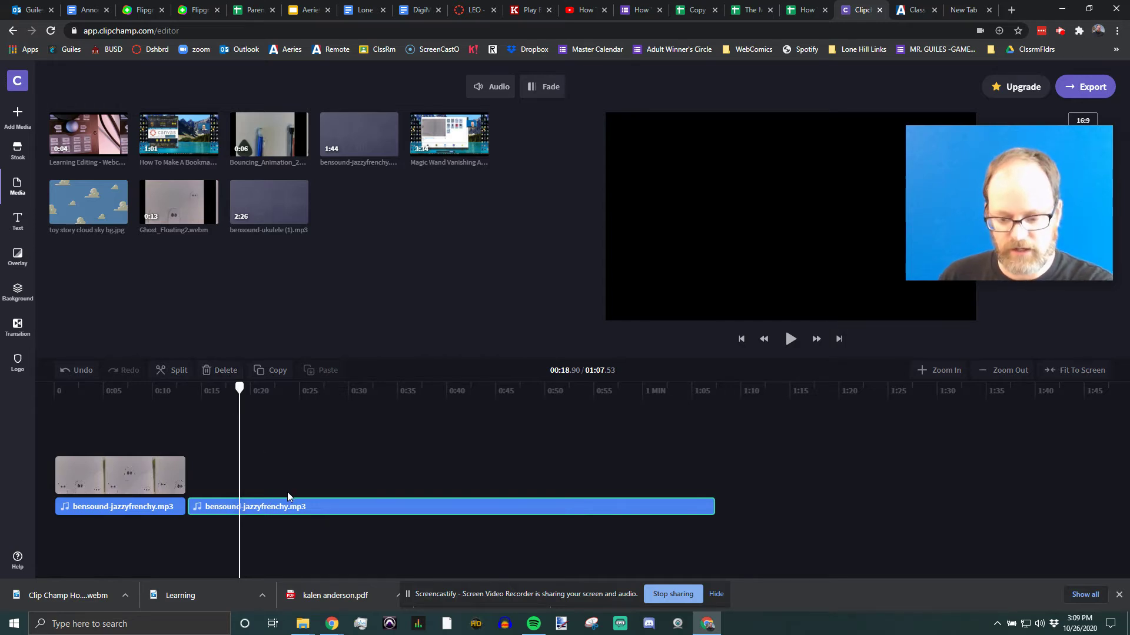
key(Delete)
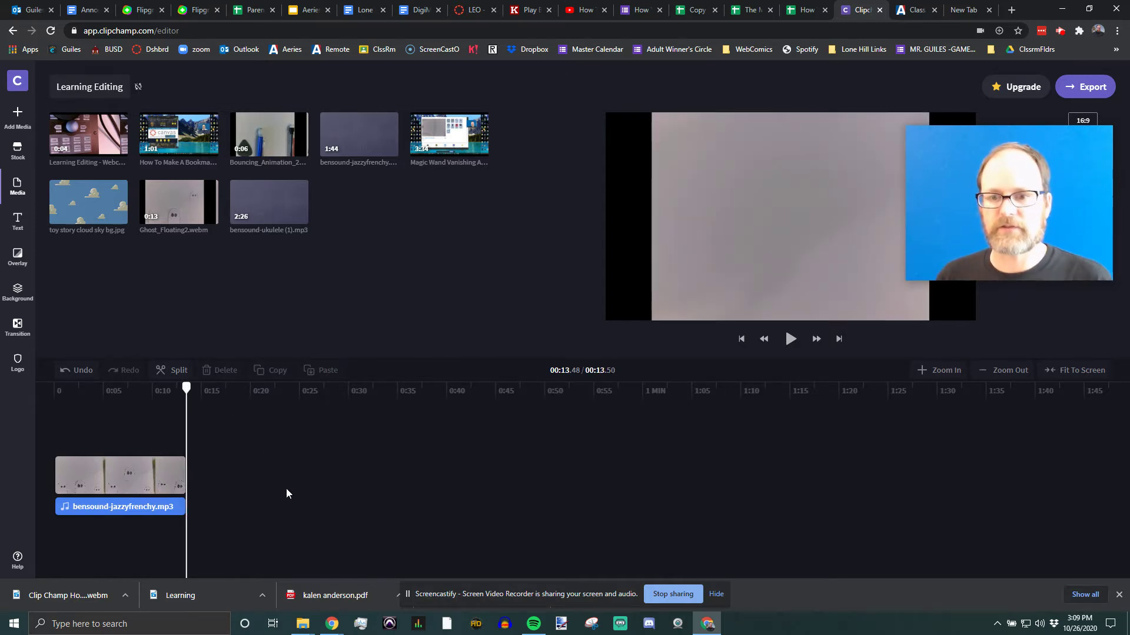
Arrange Bouncing_Animation, the ghost clip, then the bookmark tutorial clip in order.
mouse_move(928, 278)
drag(1026, 230, 1005, 493)
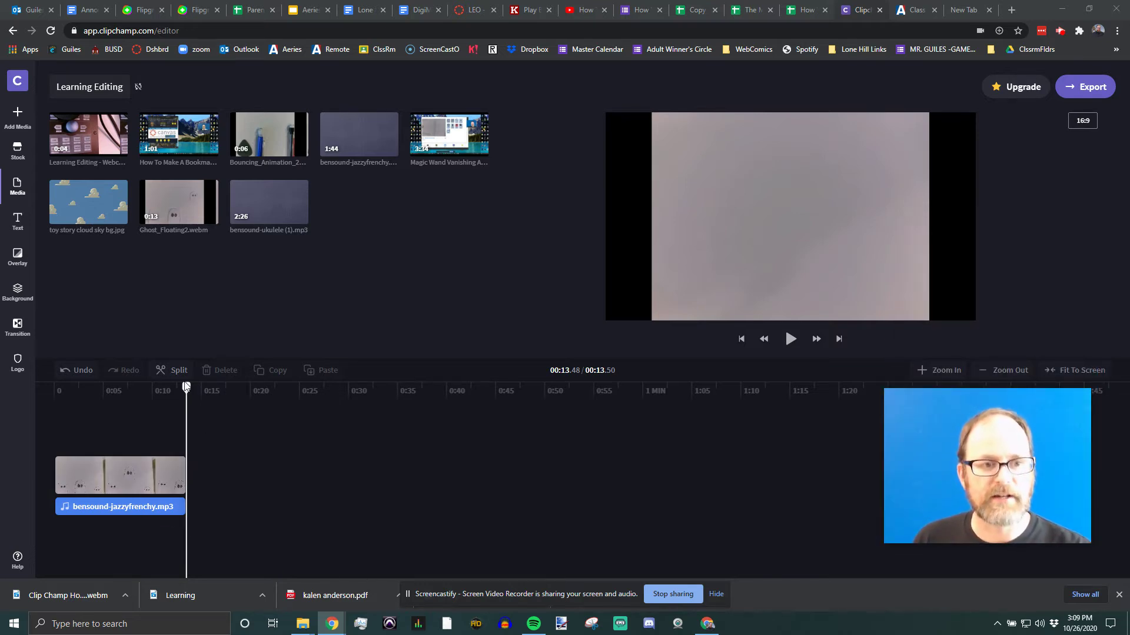
drag(268, 135, 273, 474)
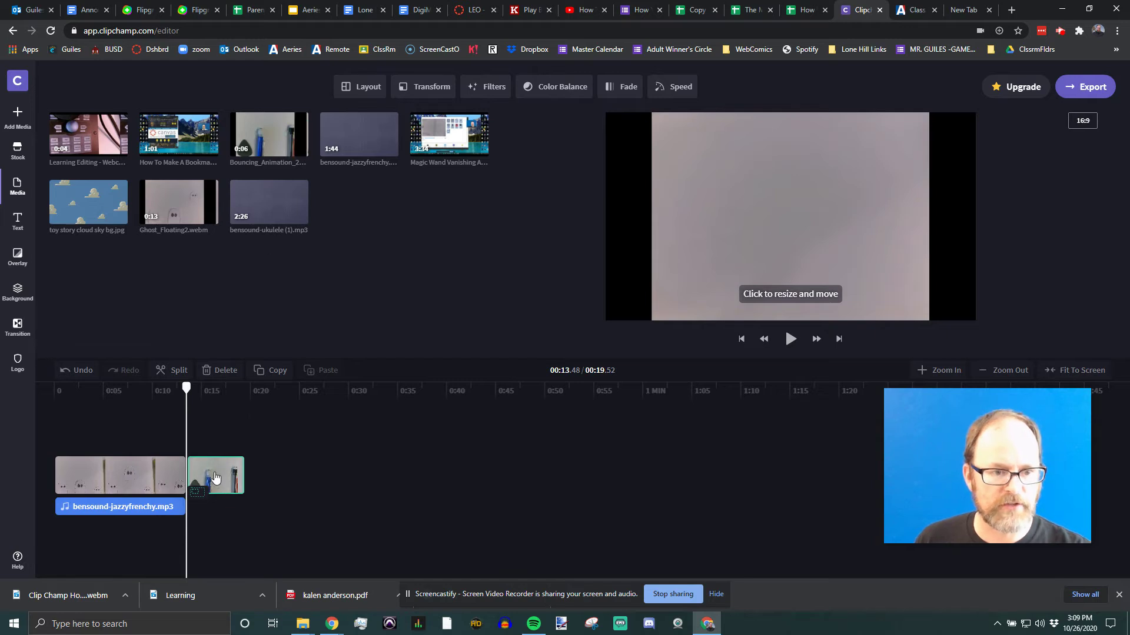
drag(133, 475, 177, 474)
drag(209, 154, 274, 482)
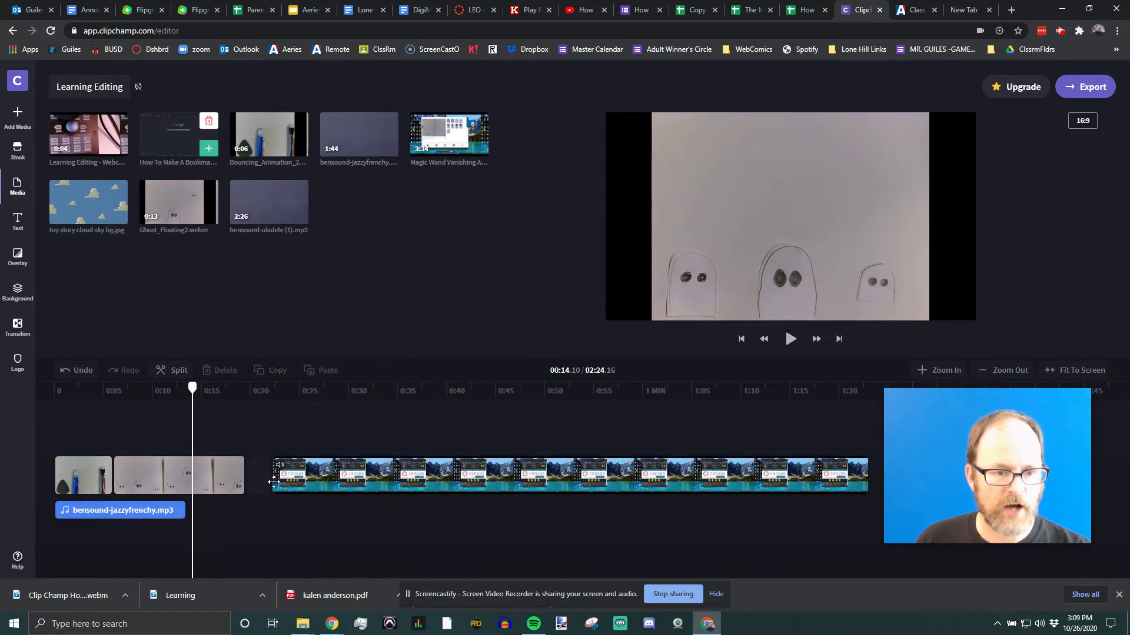
Stretch the music across the full 01:20.51 timeline and preview the bookmark clip's start.
click(182, 508)
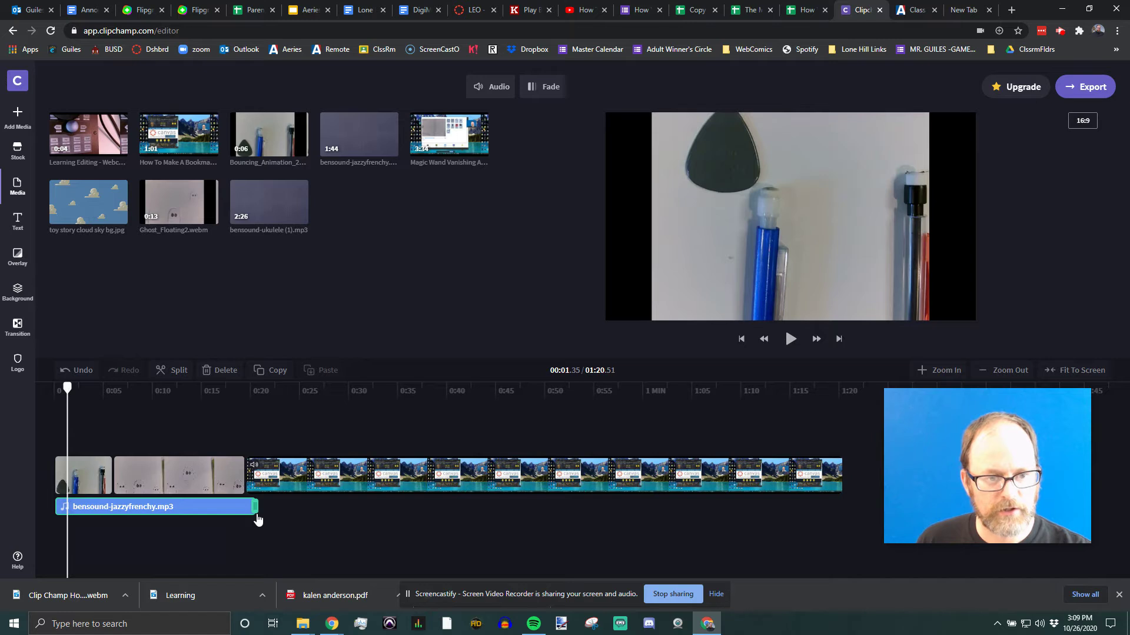
click(249, 387)
key(space)
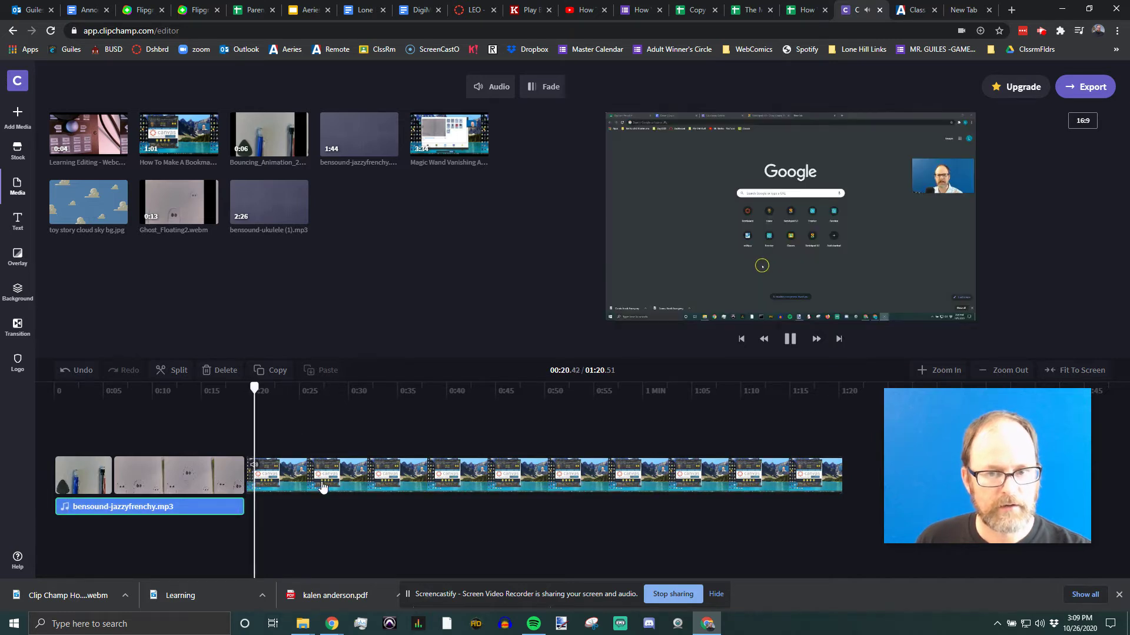
drag(324, 508, 846, 525)
click(328, 394)
key(space)
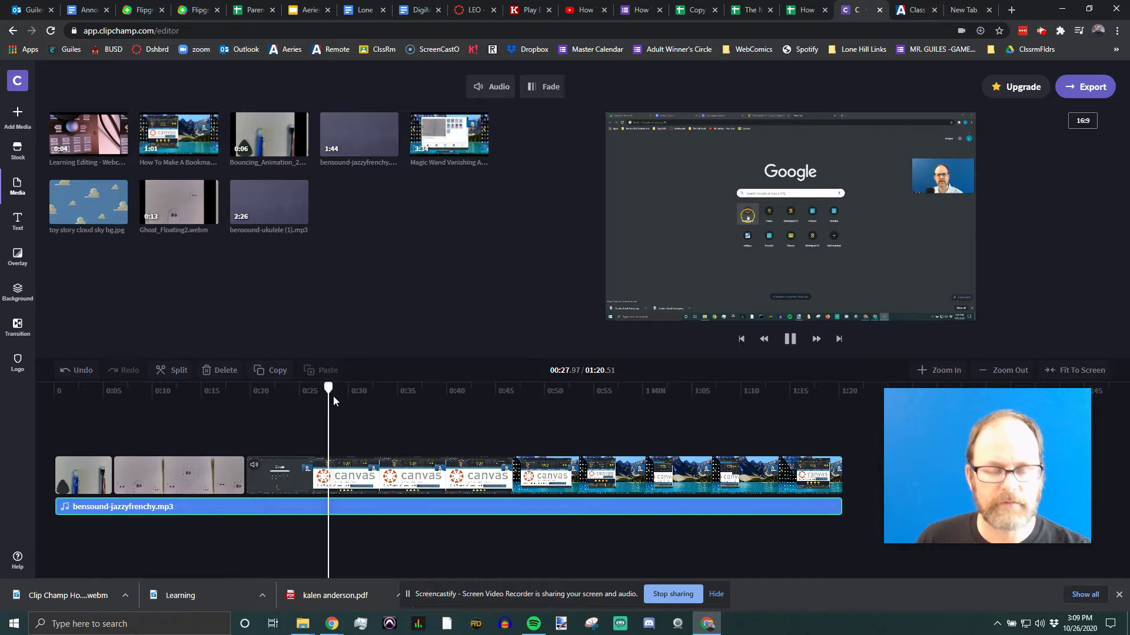
key(space)
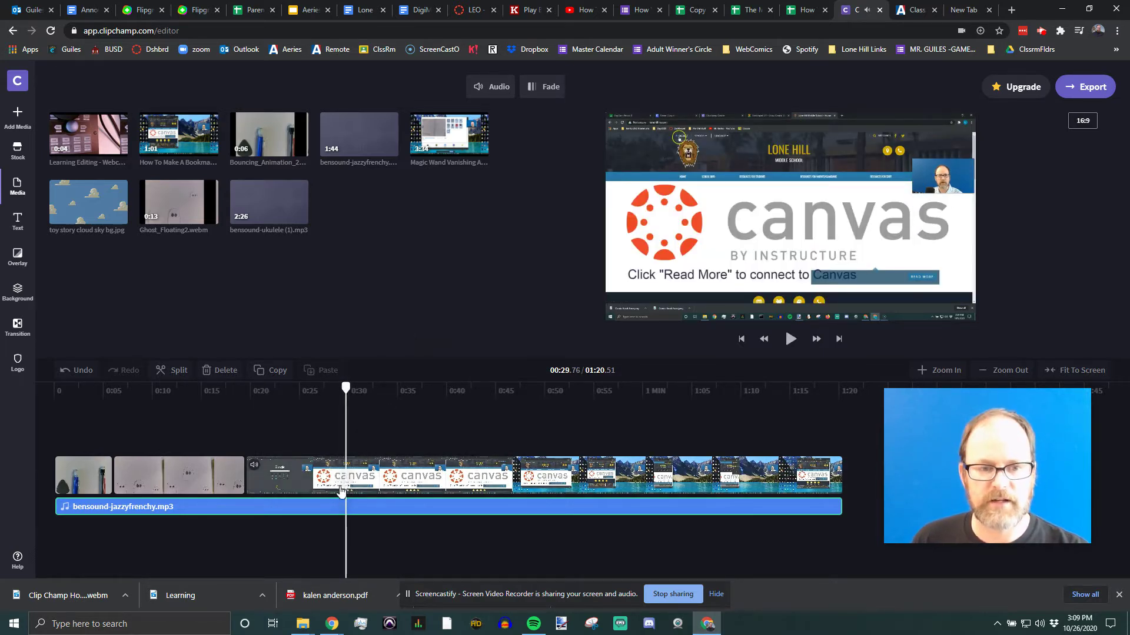
drag(346, 391, 249, 393)
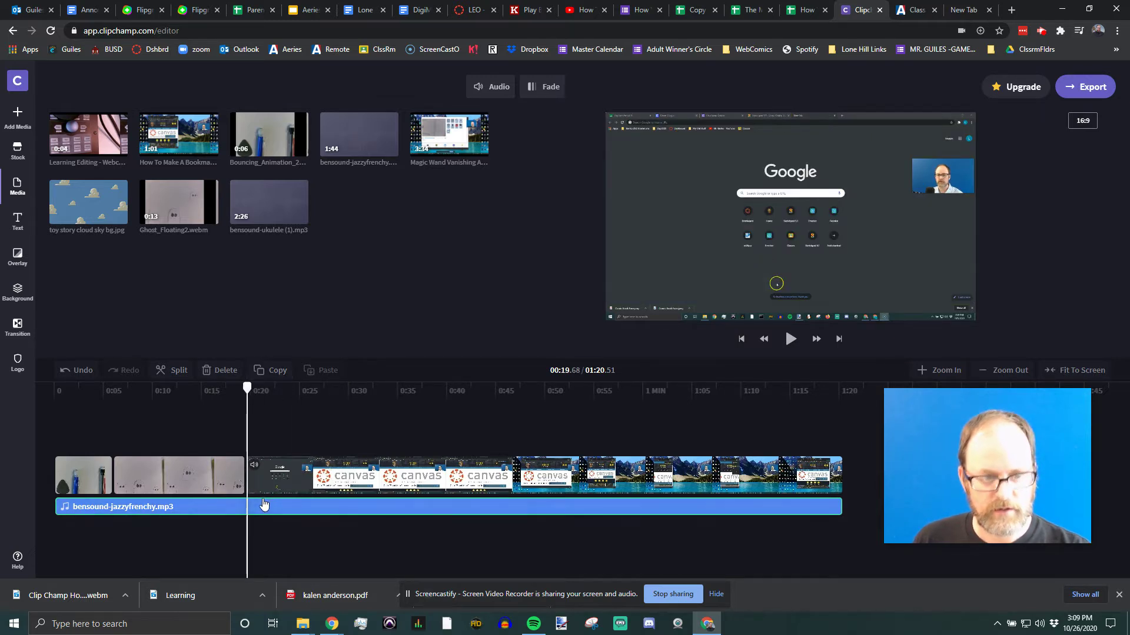
Split the music at the bookmark clip's start and set the second piece to 22% volume.
click(180, 374)
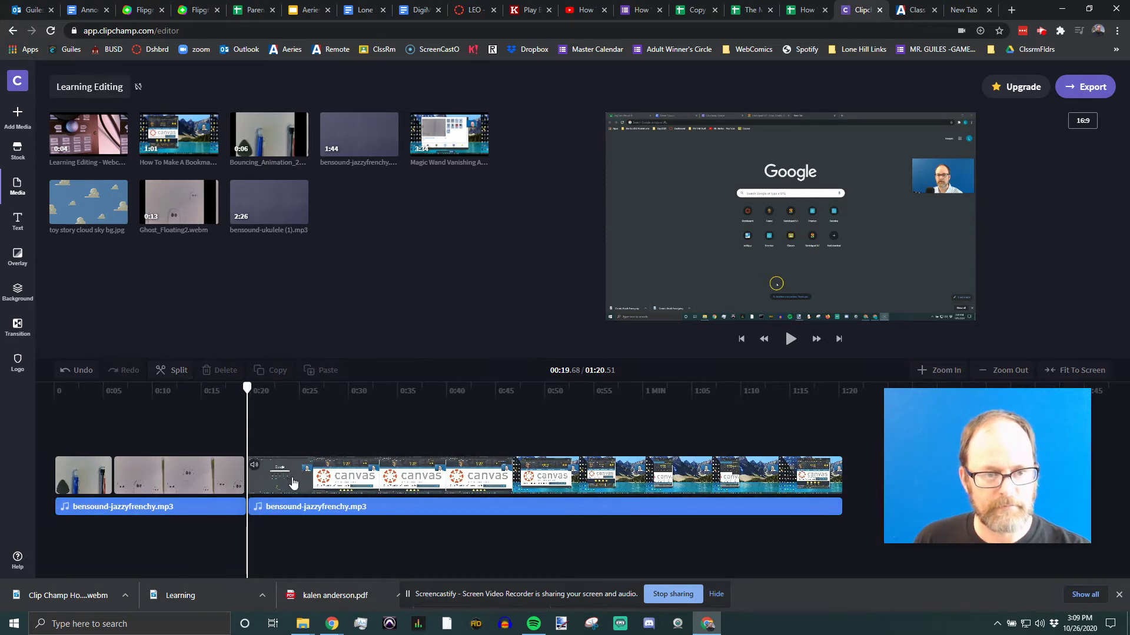
click(296, 513)
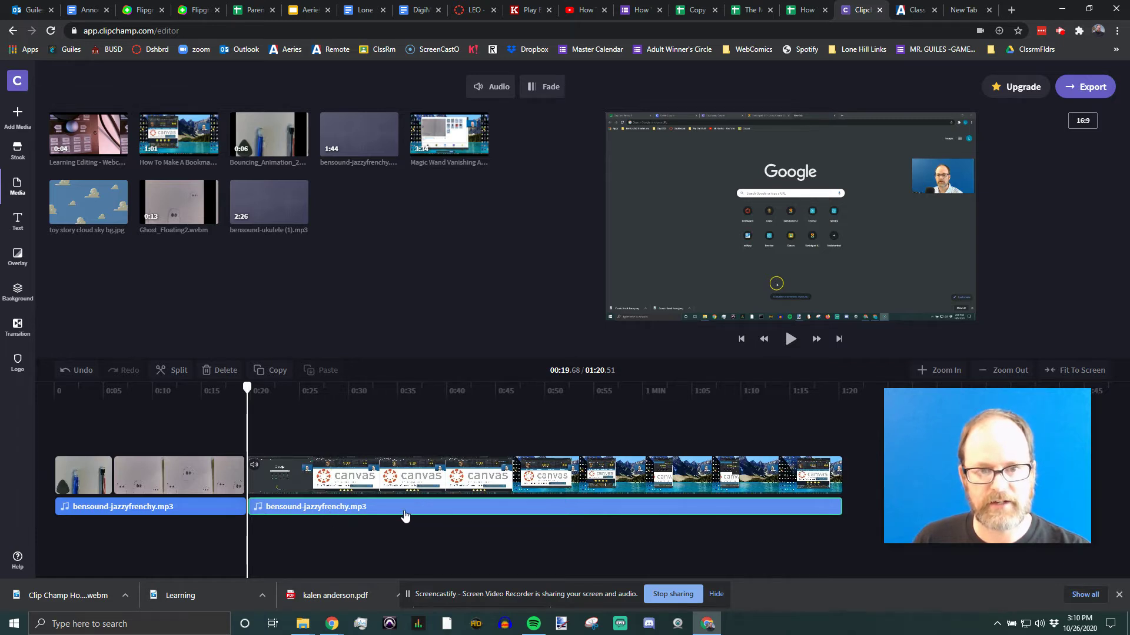
click(494, 87)
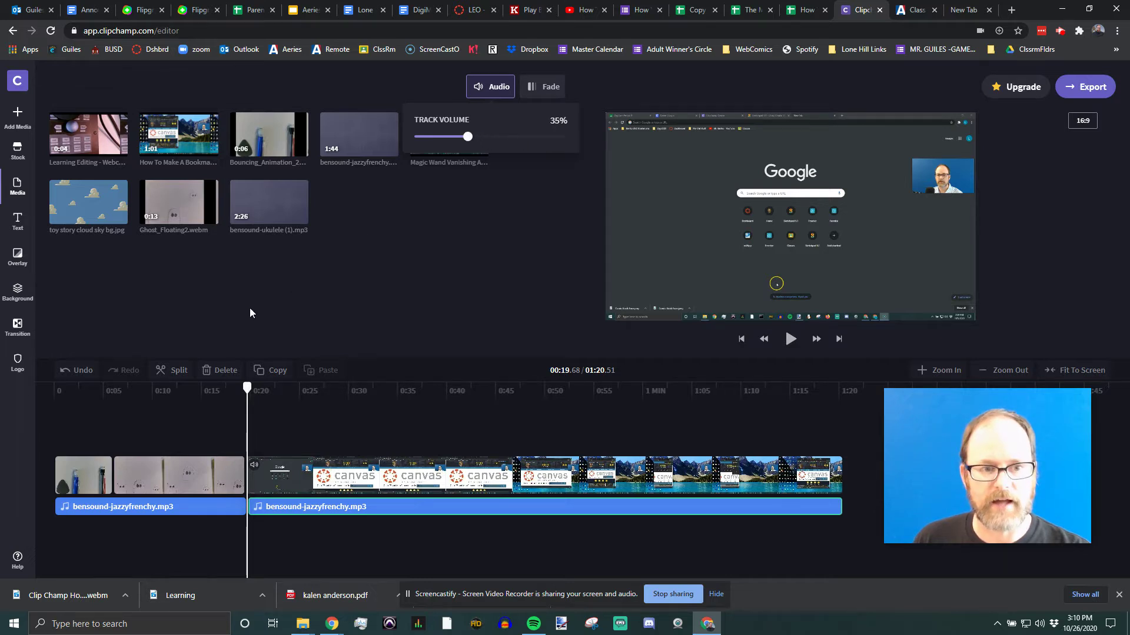
Play across the split to check the quieter 22% music.
drag(247, 389, 202, 390)
key(space)
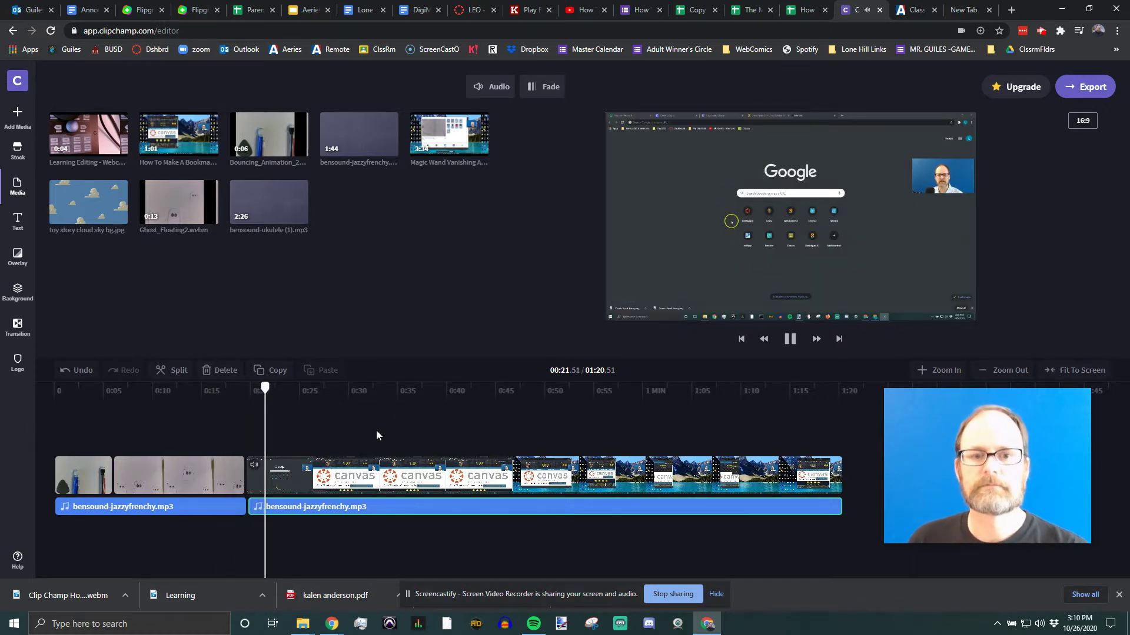
key(space)
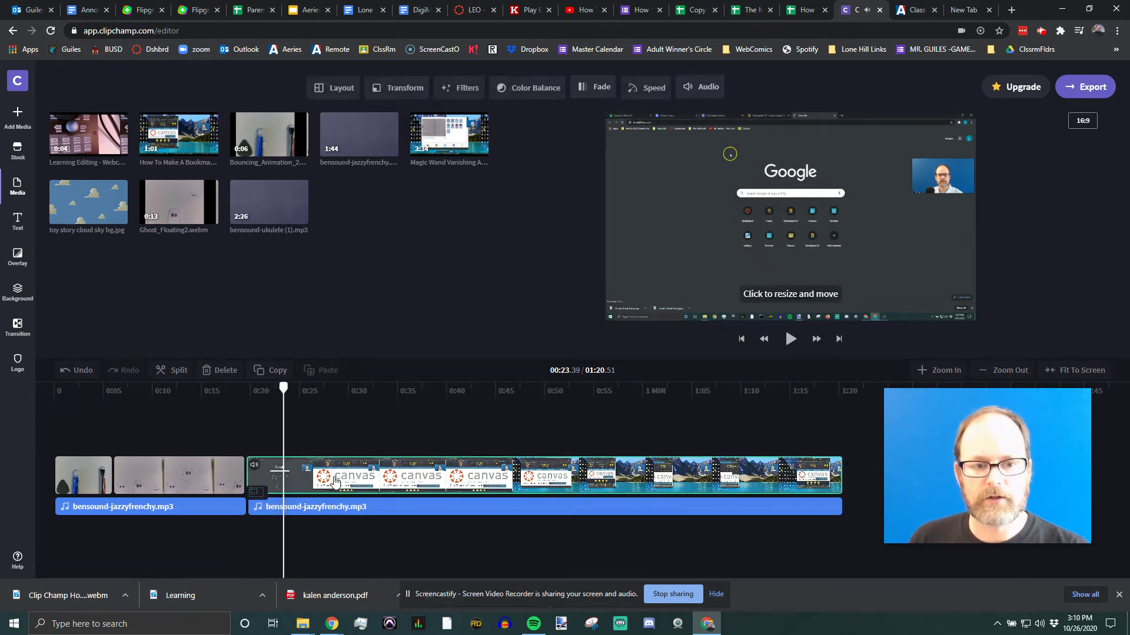
click(485, 94)
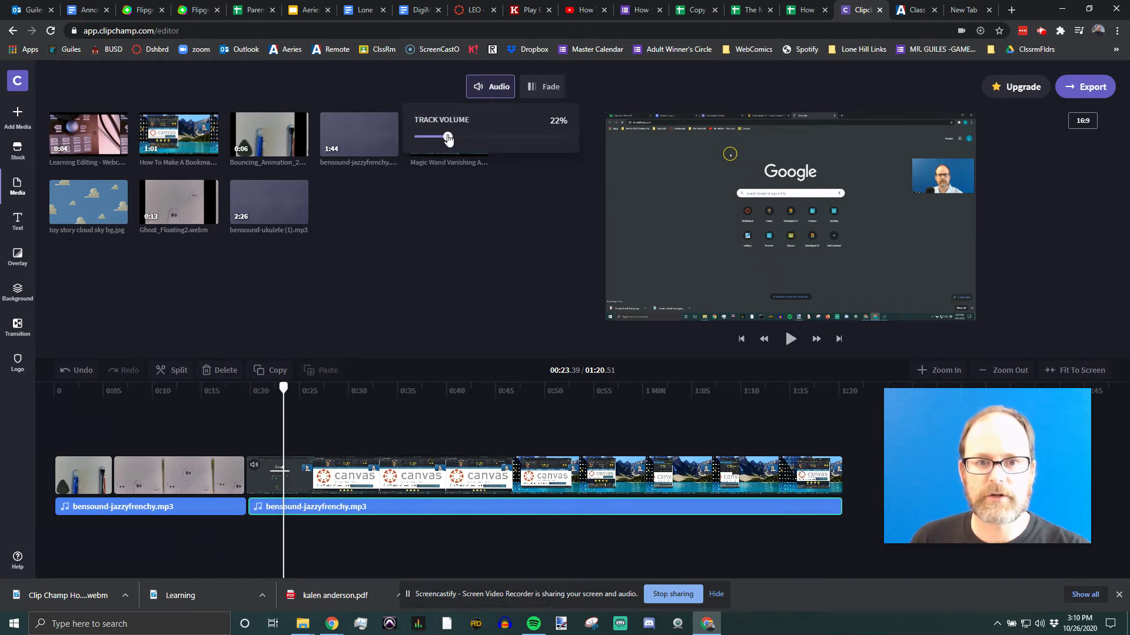
drag(284, 390, 239, 390)
key(space)
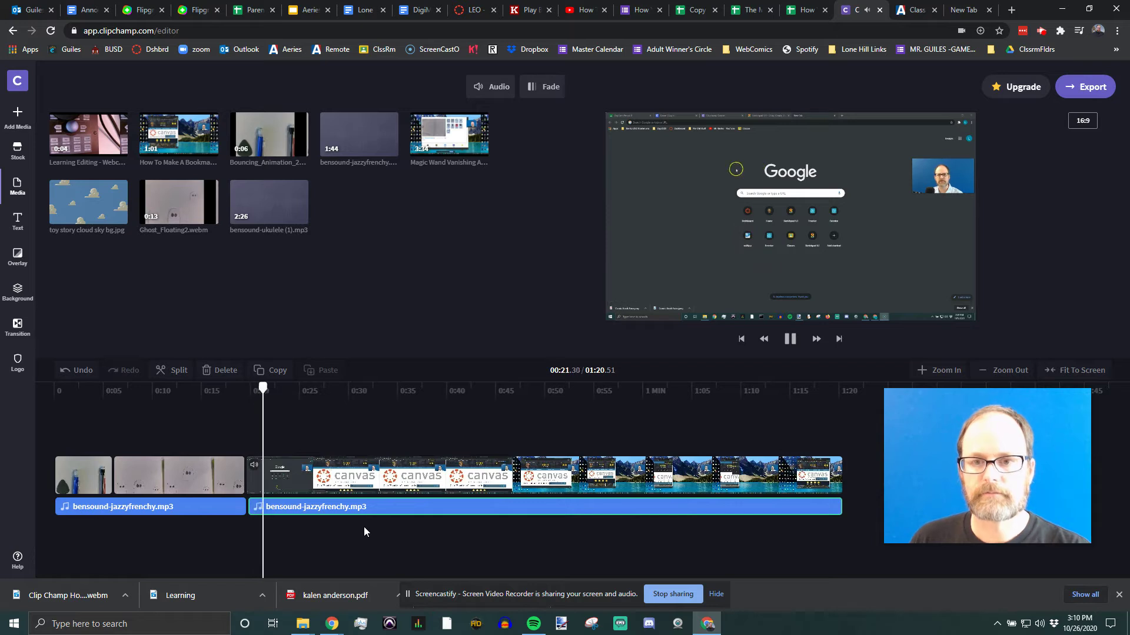
Delete the ghost clip, the bouncing animation clip and both music pieces.
key(space)
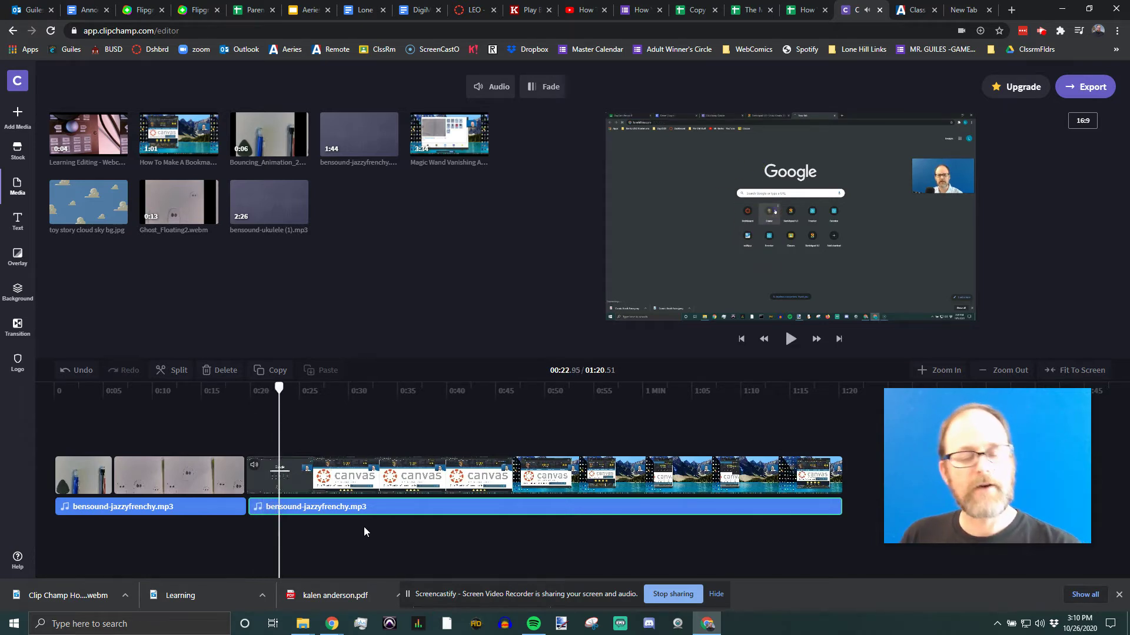
click(206, 480)
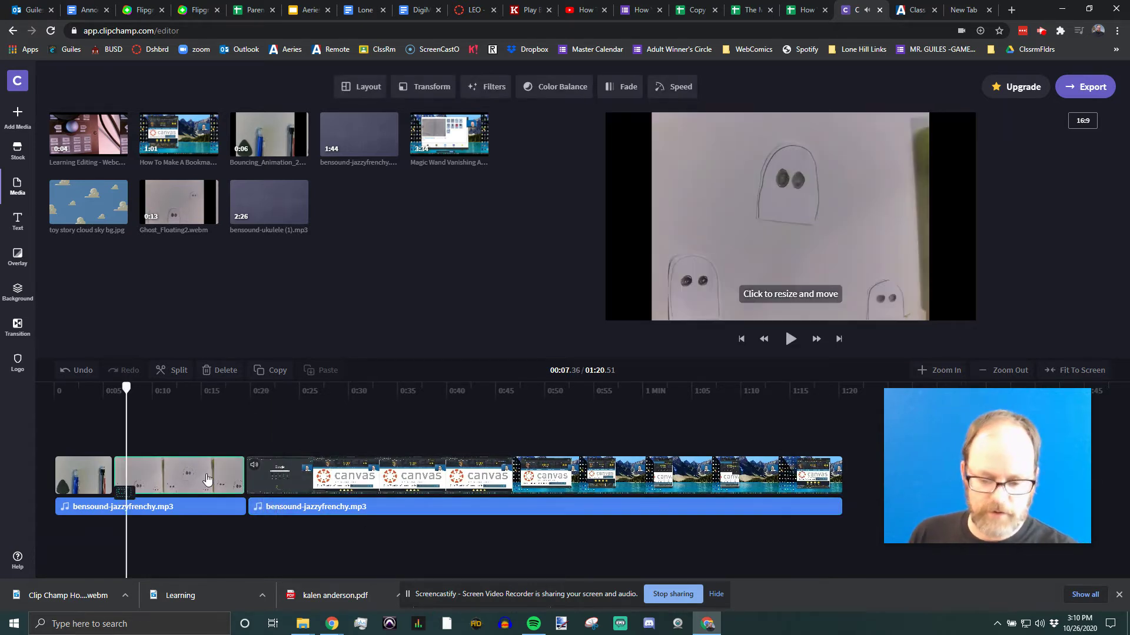
key(Delete)
click(80, 488)
key(Delete)
click(108, 514)
key(Delete)
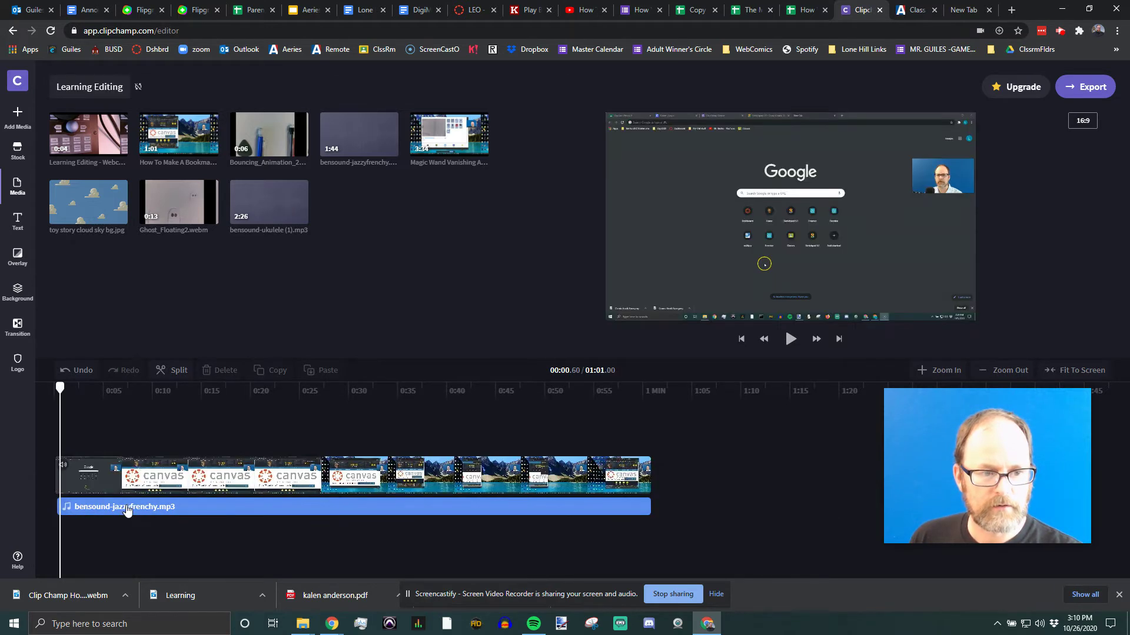
click(126, 509)
key(Delete)
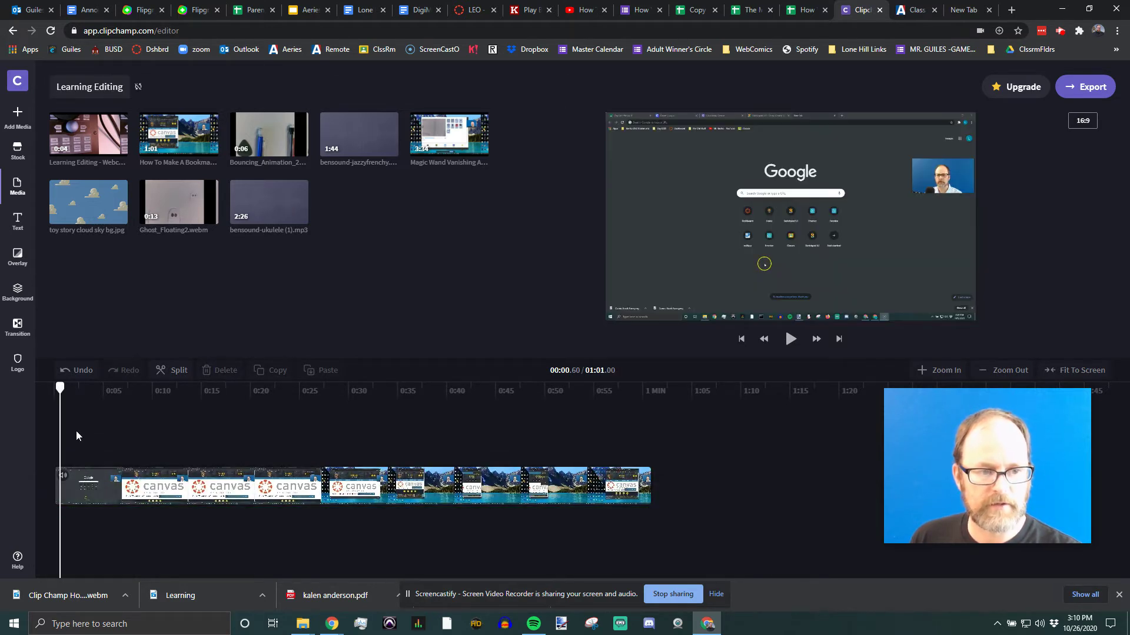
Play the bookmark tutorial clip from the start, then delete it to empty the timeline.
drag(60, 391, 57, 392)
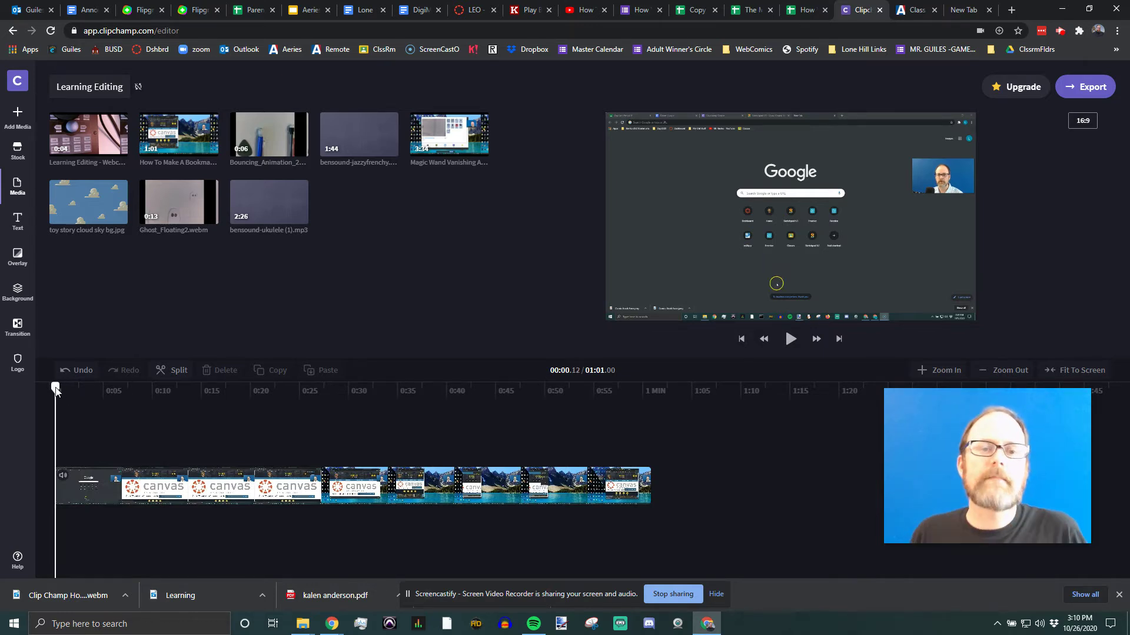
key(space)
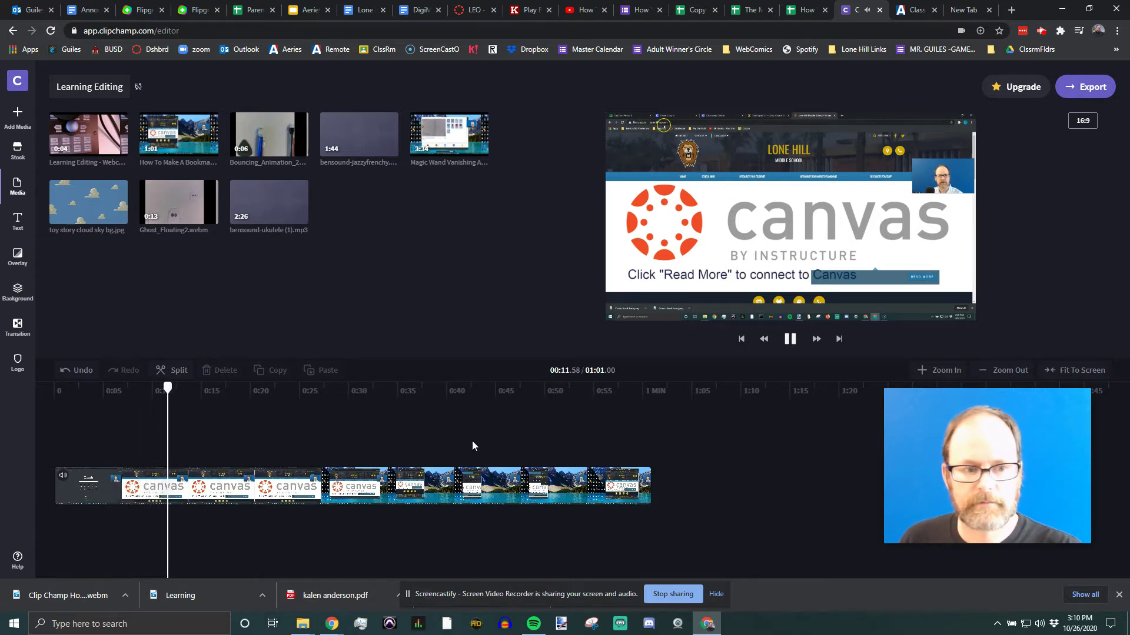
click(185, 490)
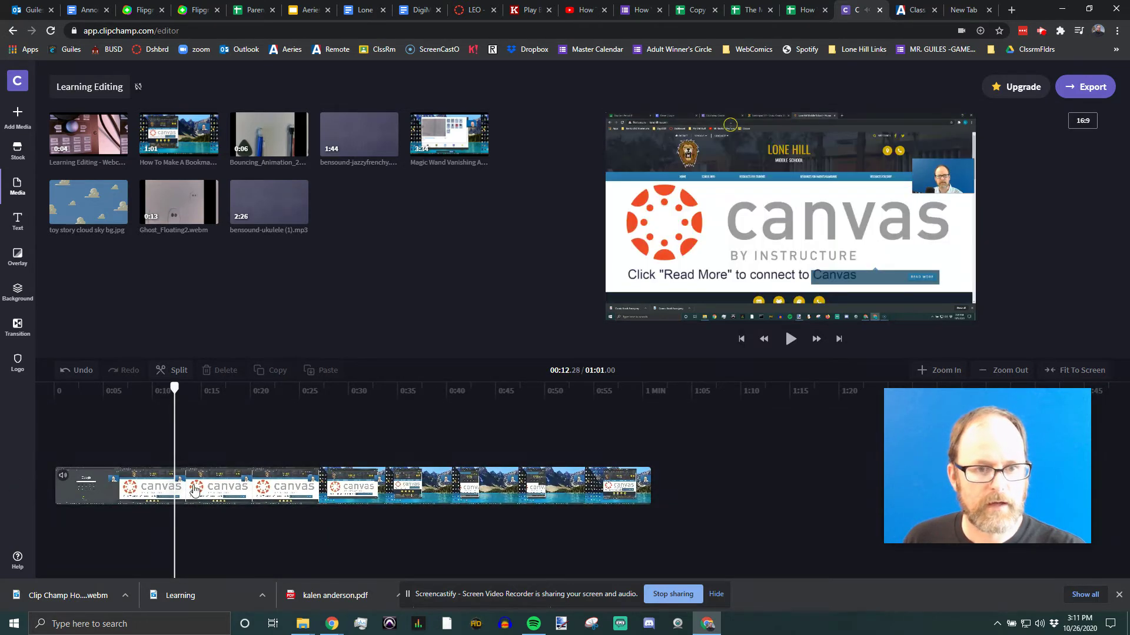
key(Delete)
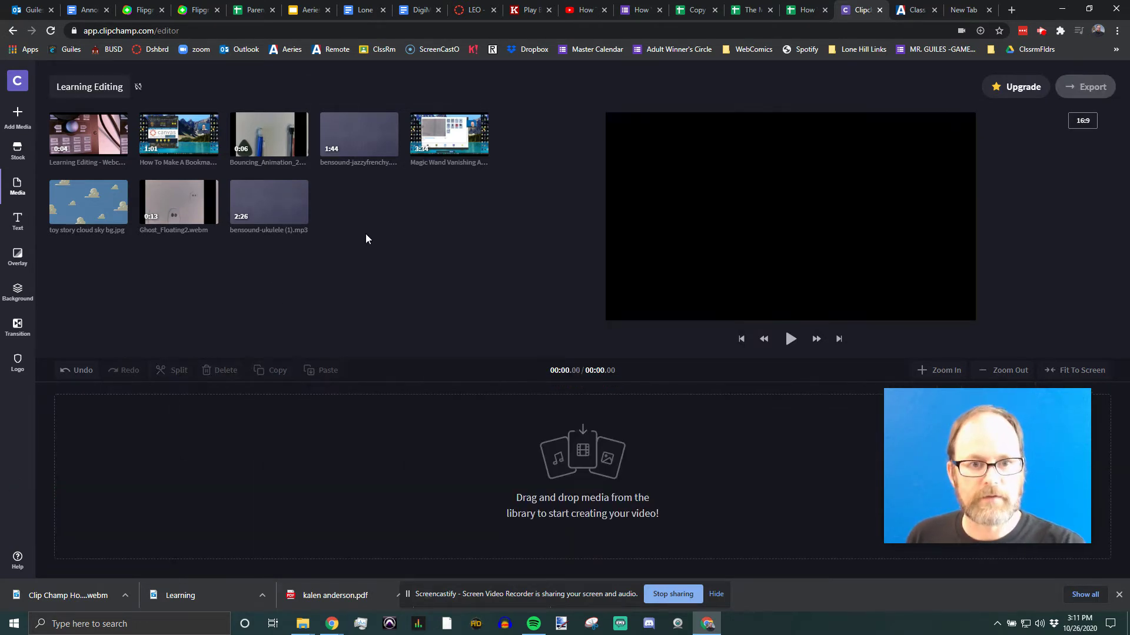
Add the Magic Wand Vanishing clip, preview its opening seconds, and zoom the timeline in.
drag(424, 153, 151, 461)
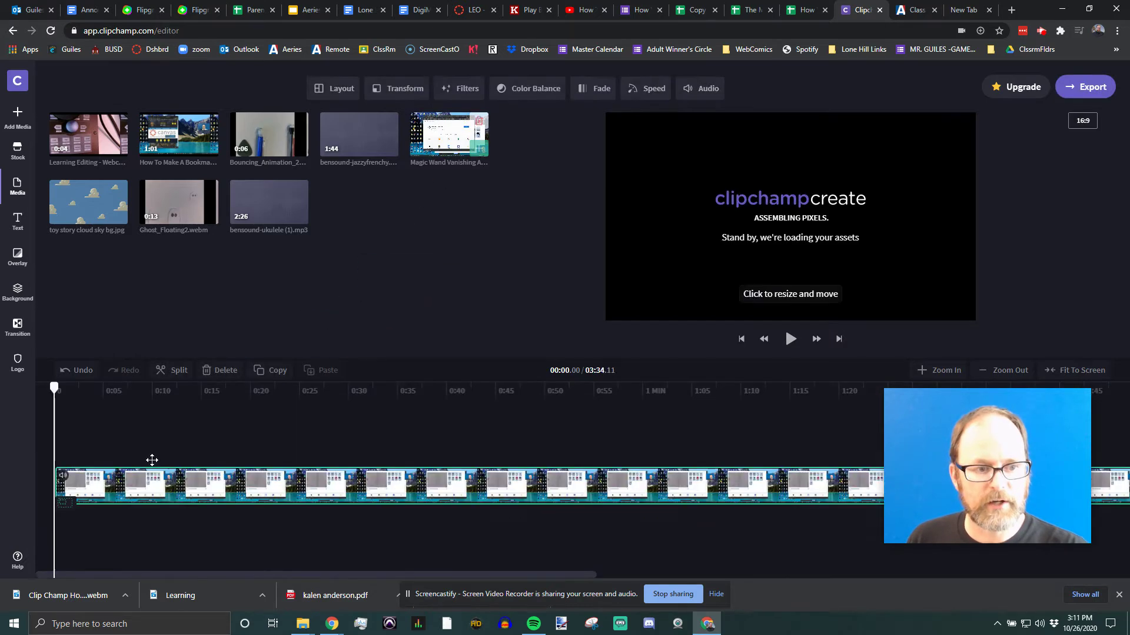
key(space)
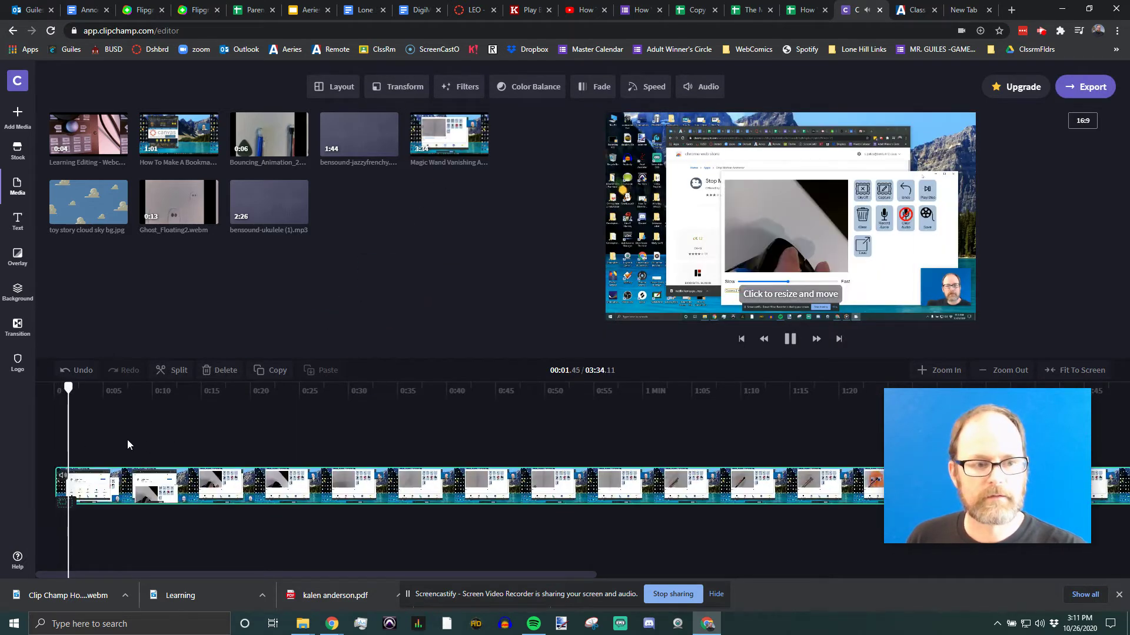
click(42, 388)
key(space)
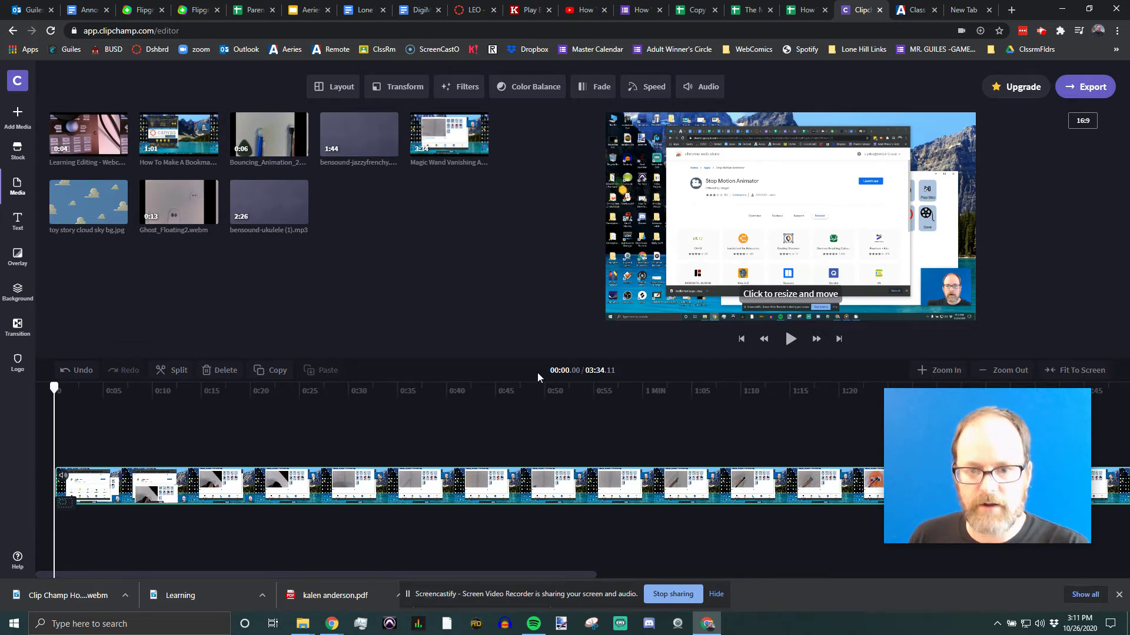
click(817, 341)
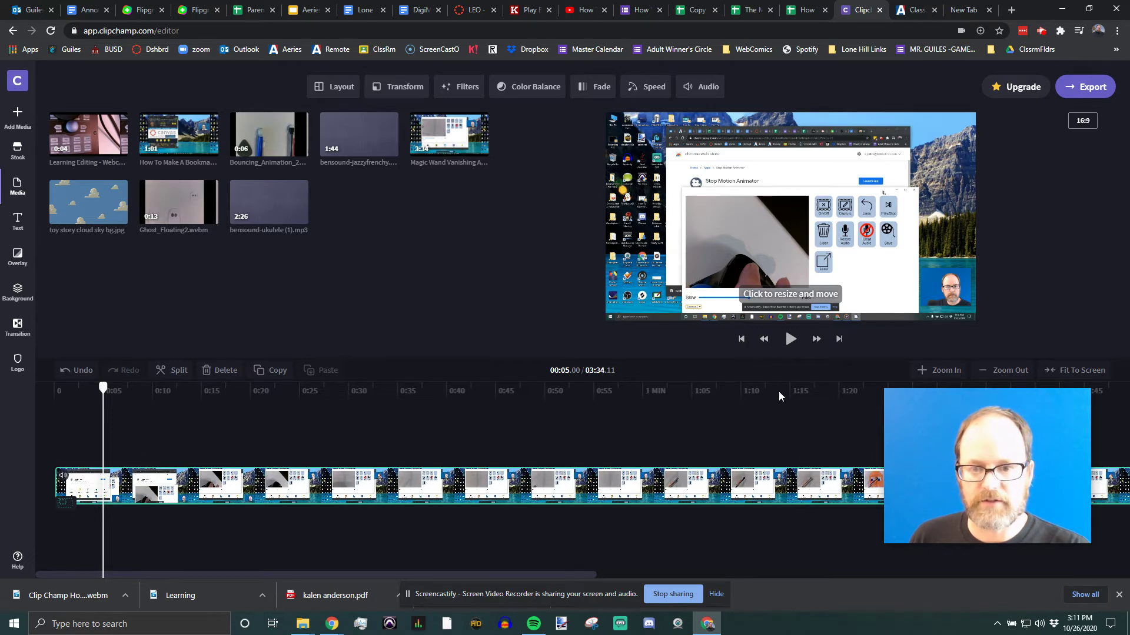
click(948, 370)
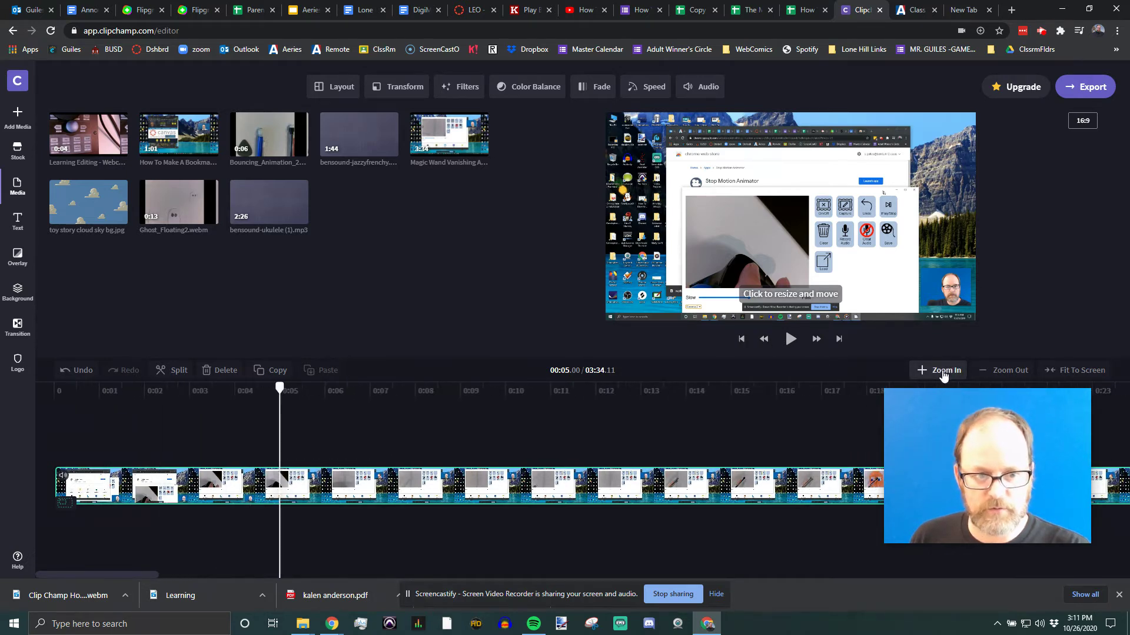
Trim about a third of a second off the Magic Wand clip's start and preview it.
click(943, 372)
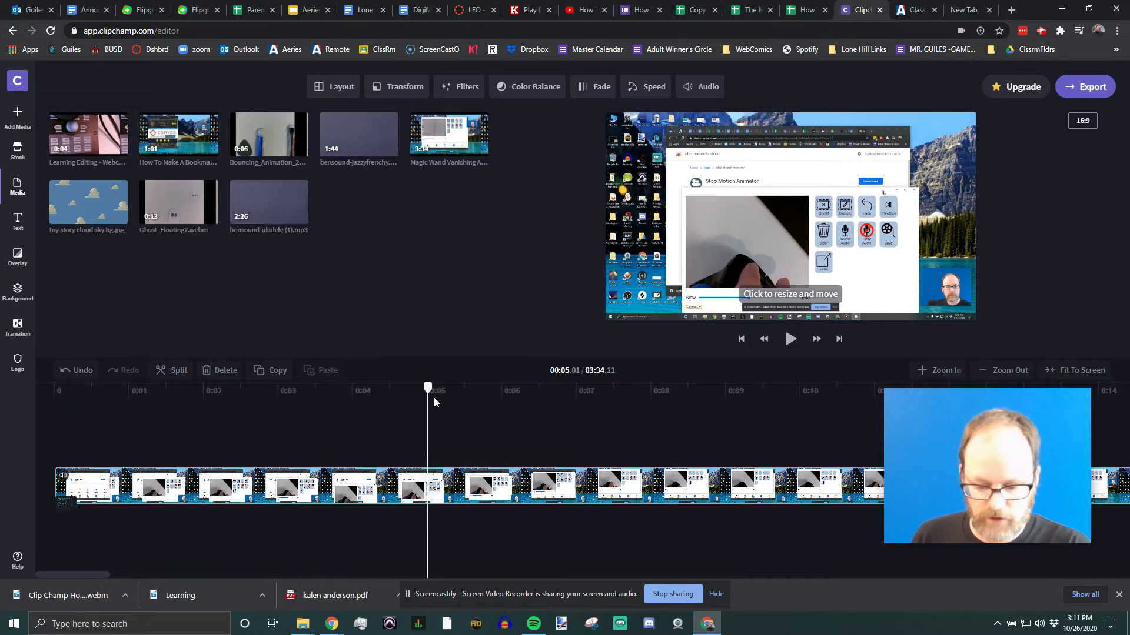
key(Home)
key(space)
click(72, 388)
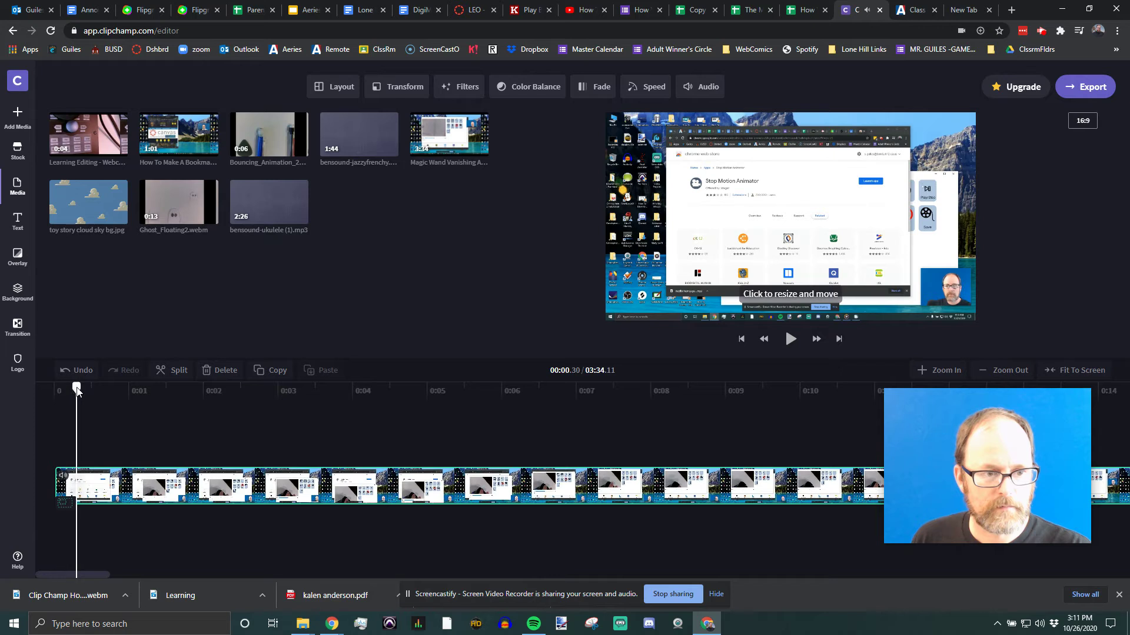
click(82, 389)
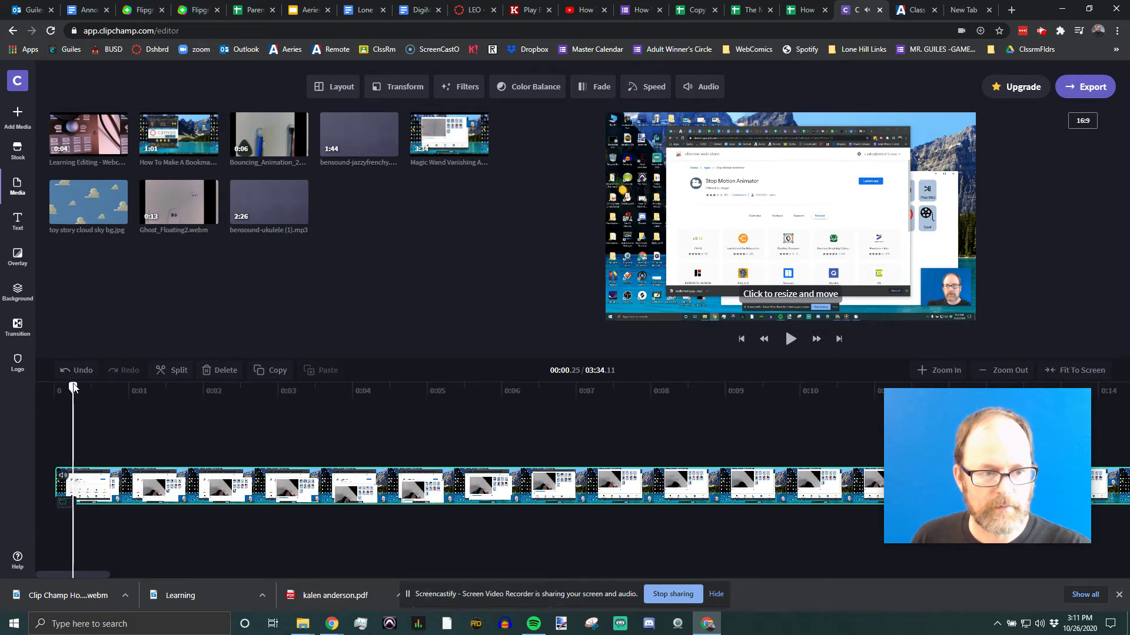
drag(91, 490, 79, 496)
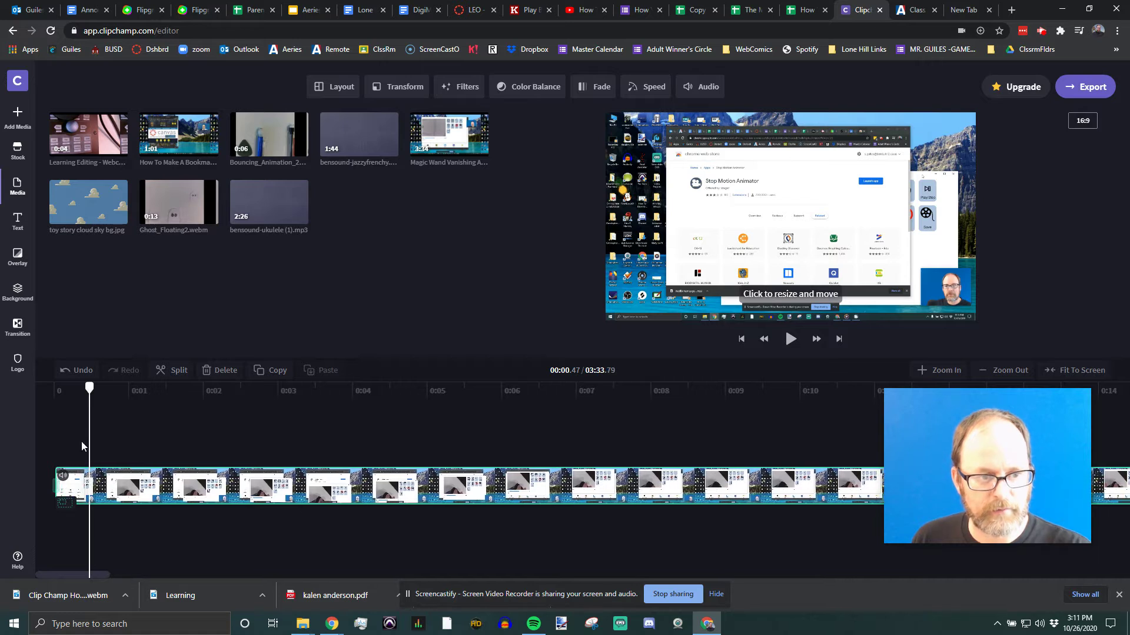
click(53, 392)
key(space)
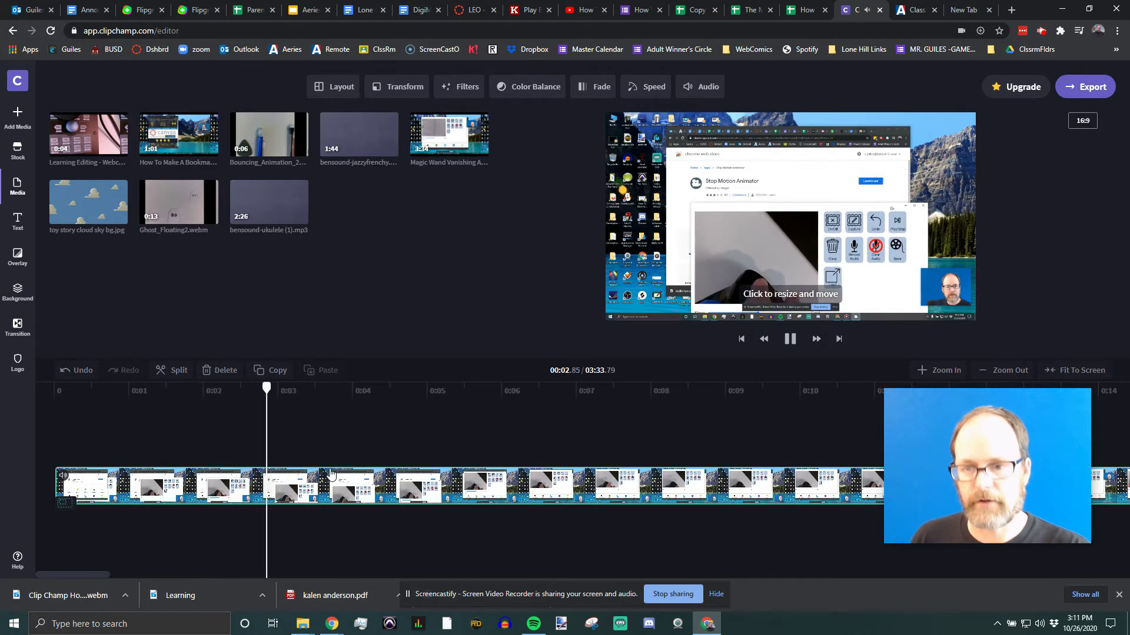
key(space)
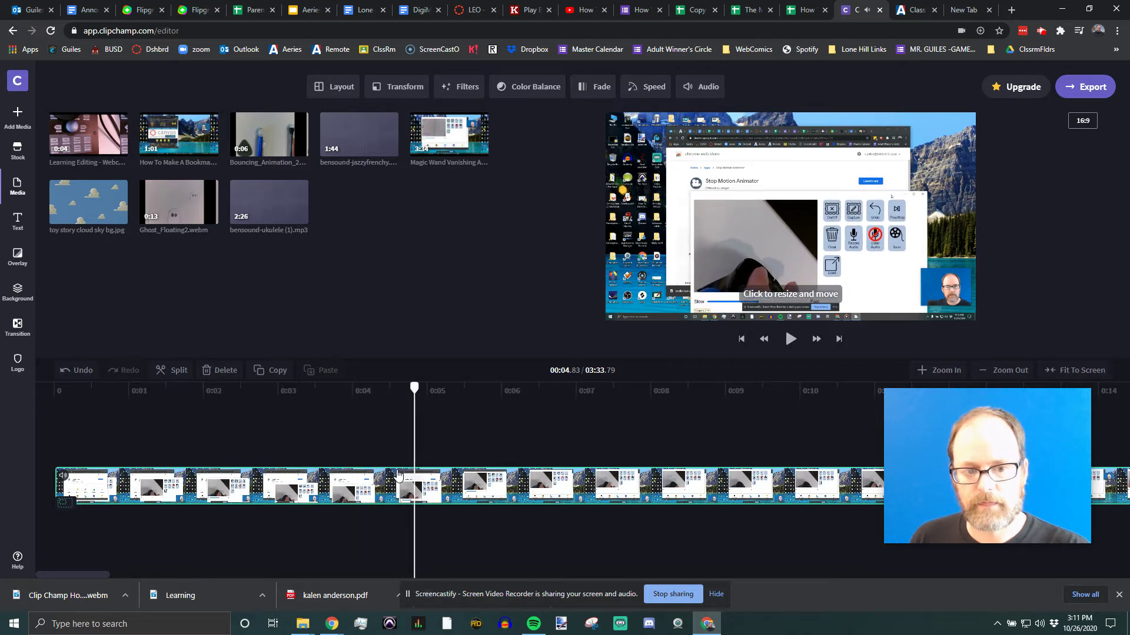
Split the clip at about 4.1 seconds after previewing up to the cut point.
drag(415, 389, 289, 413)
key(space)
click(381, 386)
drag(381, 386, 361, 401)
key(space)
key(space)
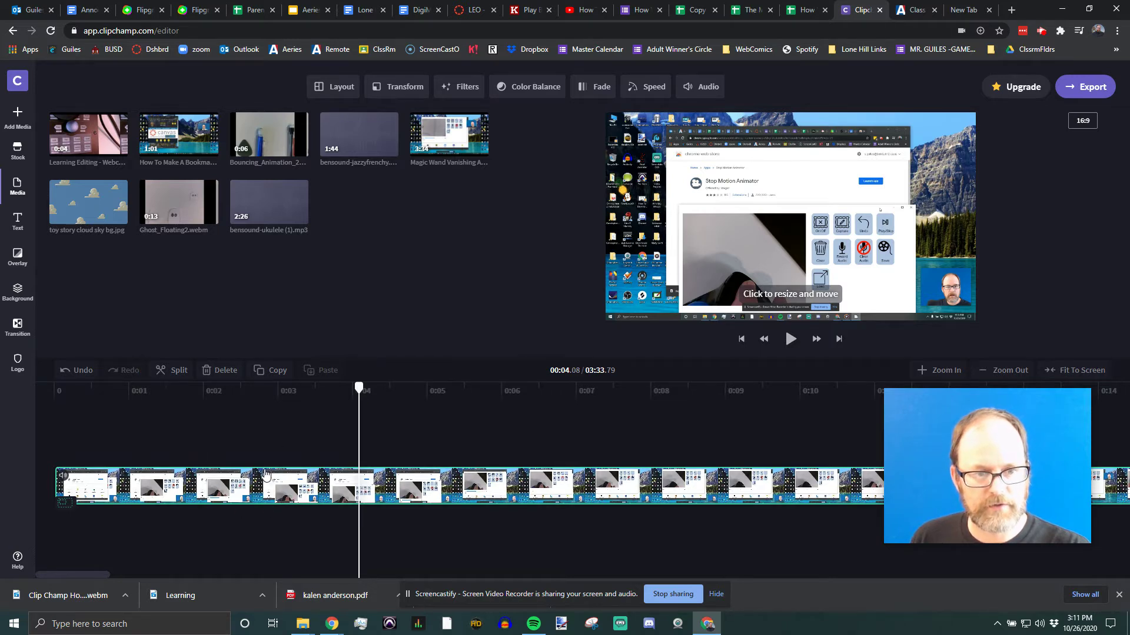
click(171, 371)
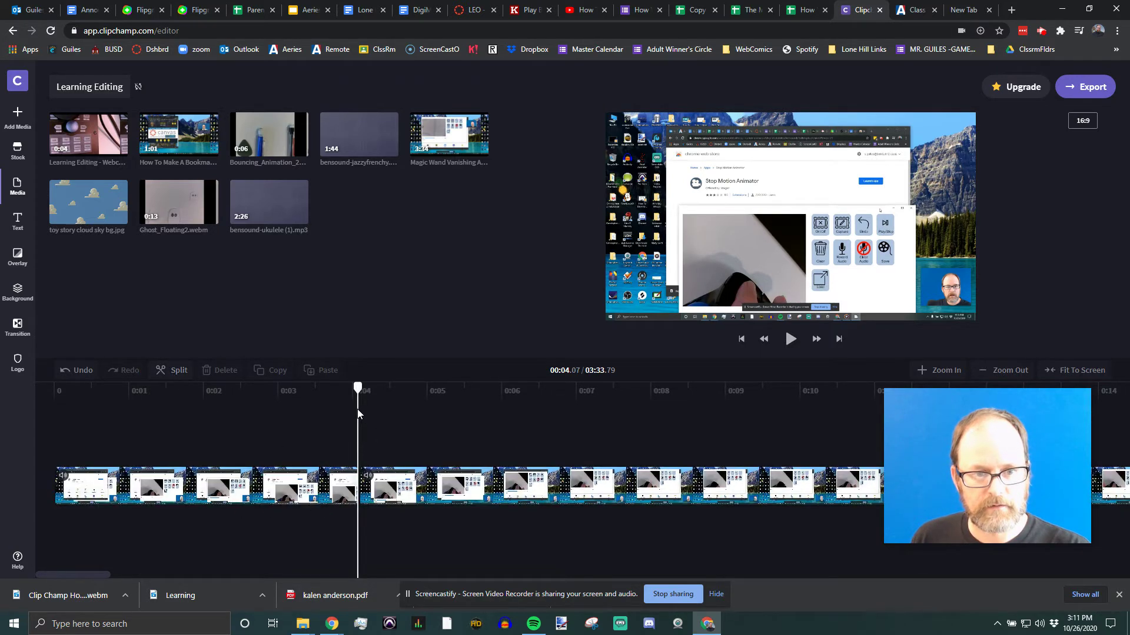
Make a second cut at about 4.6 seconds after replaying the section.
drag(357, 389, 333, 390)
key(space)
key(space)
drag(403, 388, 338, 389)
key(space)
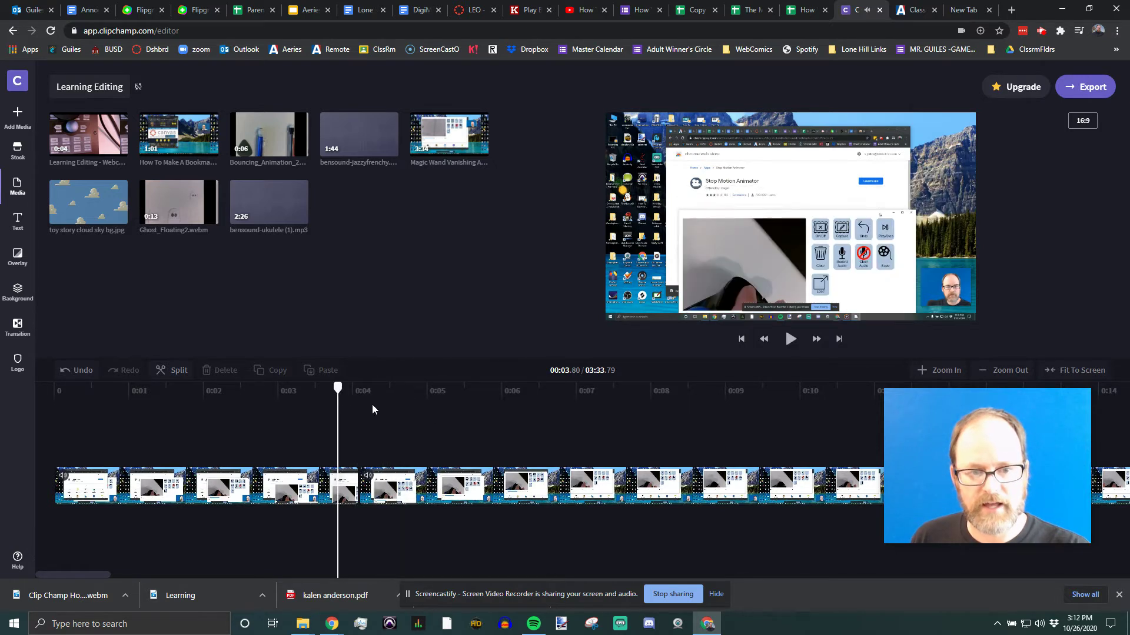
key(space)
drag(392, 389, 353, 393)
key(space)
key(space)
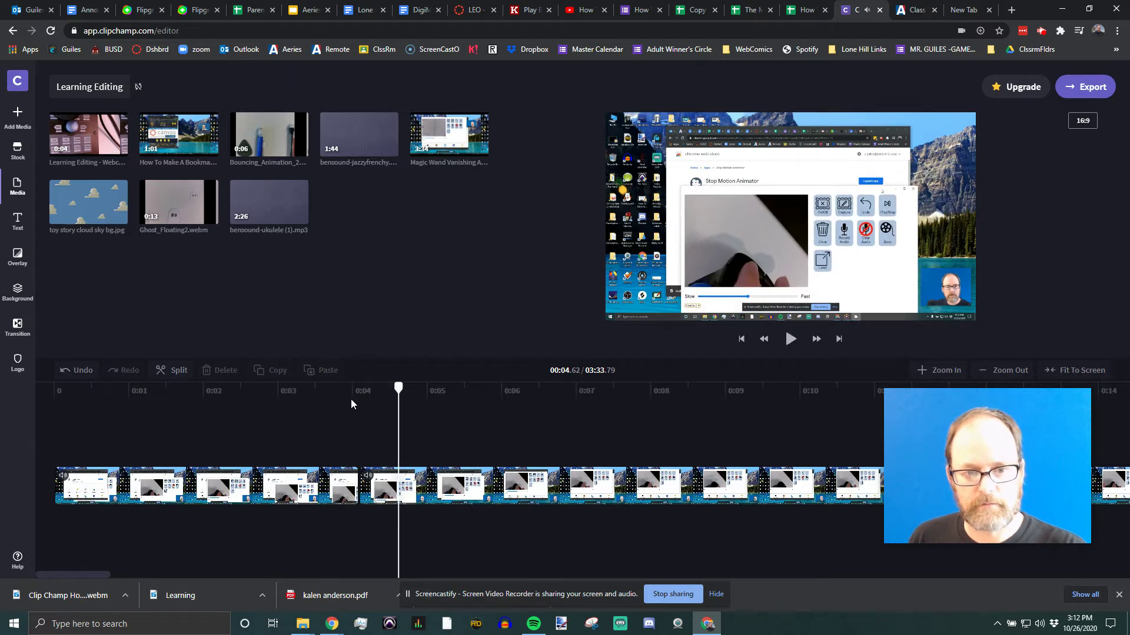
click(181, 380)
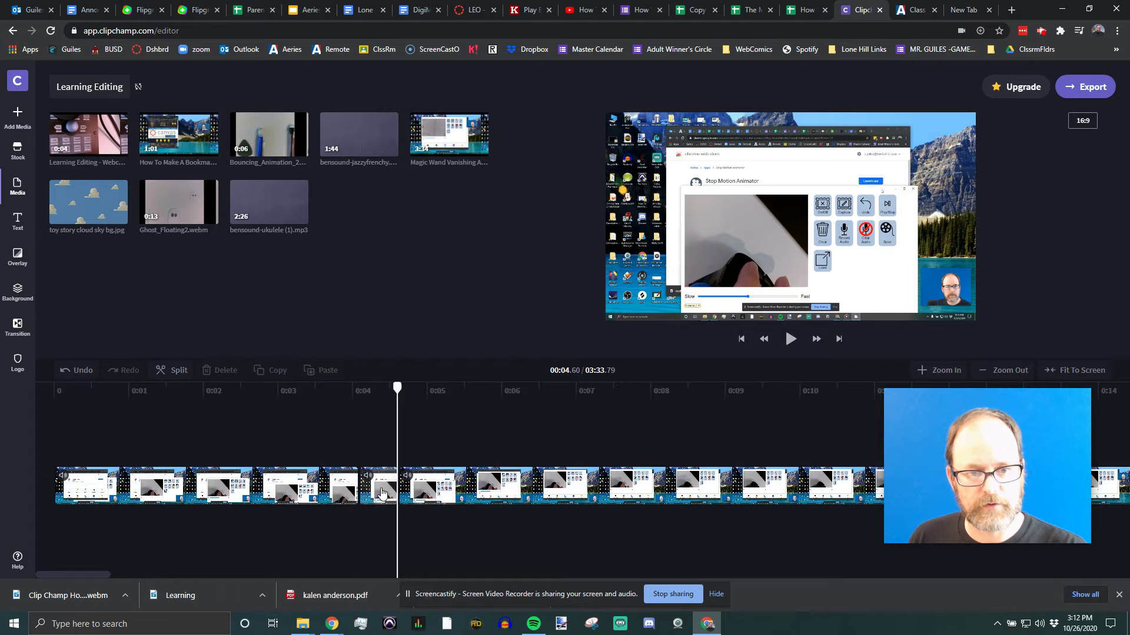
Delete the short piece between the 4.1 and 4.6 second cuts.
click(387, 509)
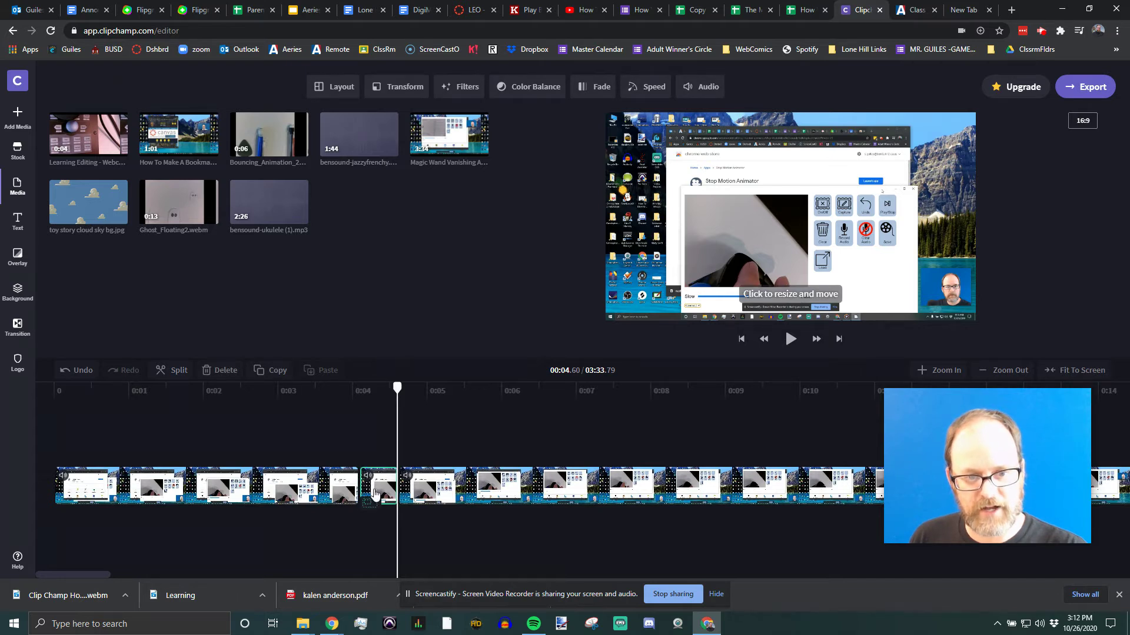
click(511, 488)
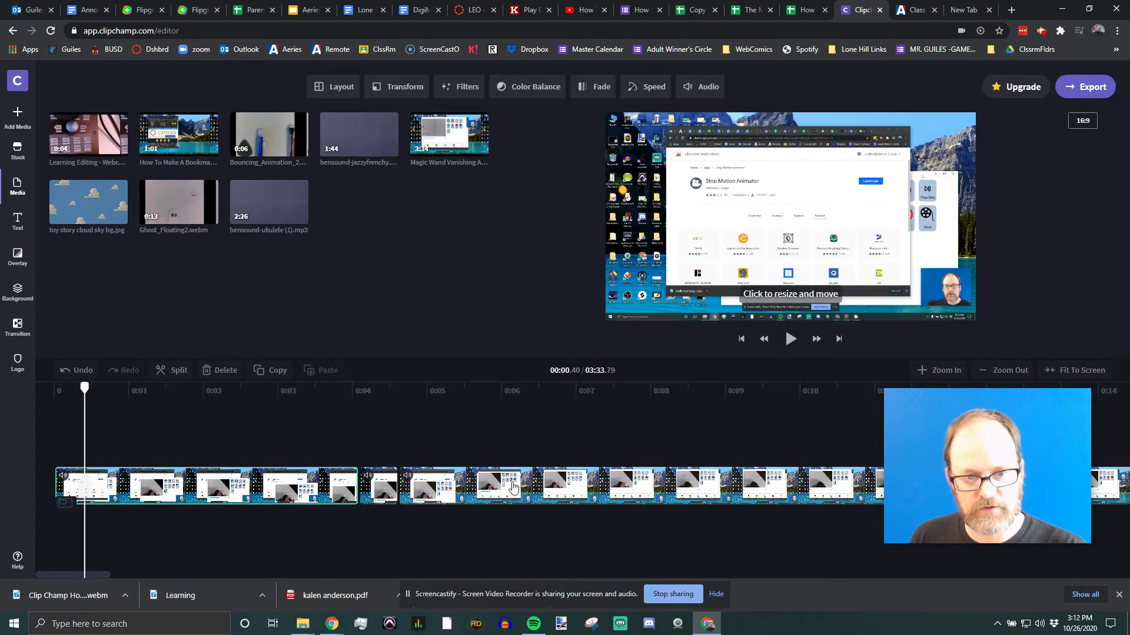
click(381, 488)
key(Delete)
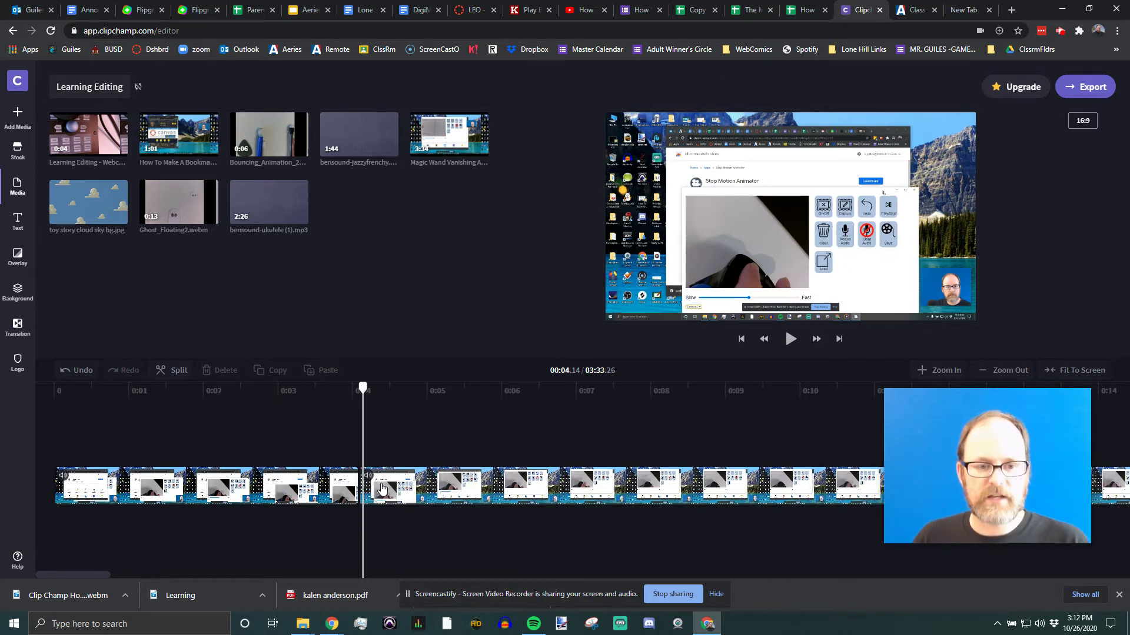
Trim the first piece's end slightly to tighten the join, giving 03:33.13 total.
click(324, 391)
key(space)
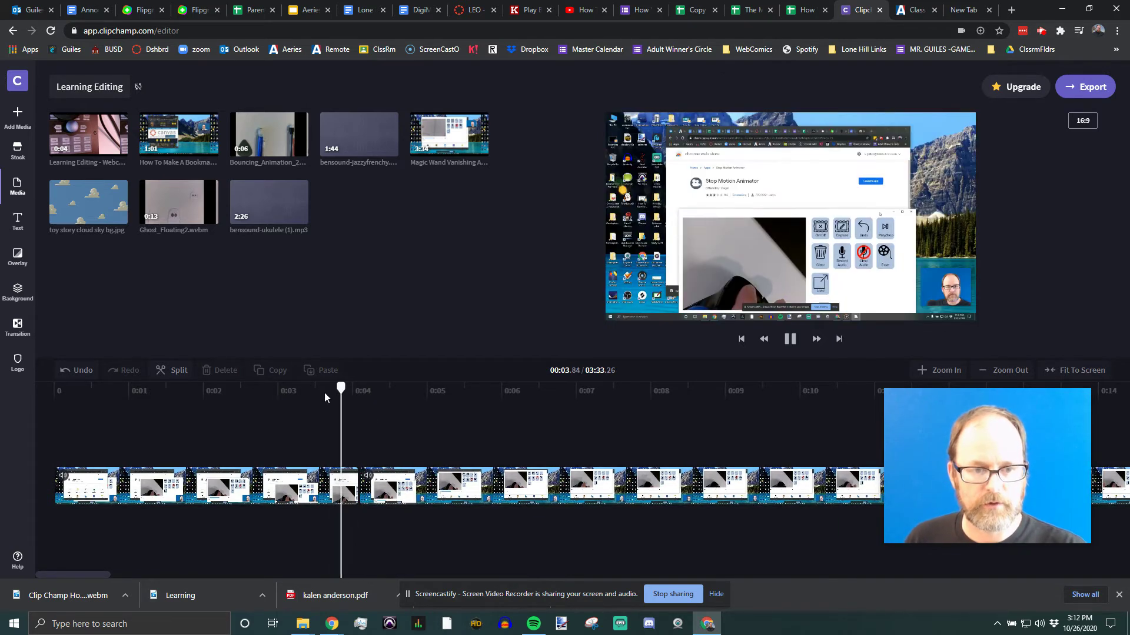
key(space)
click(317, 391)
key(space)
key(space)
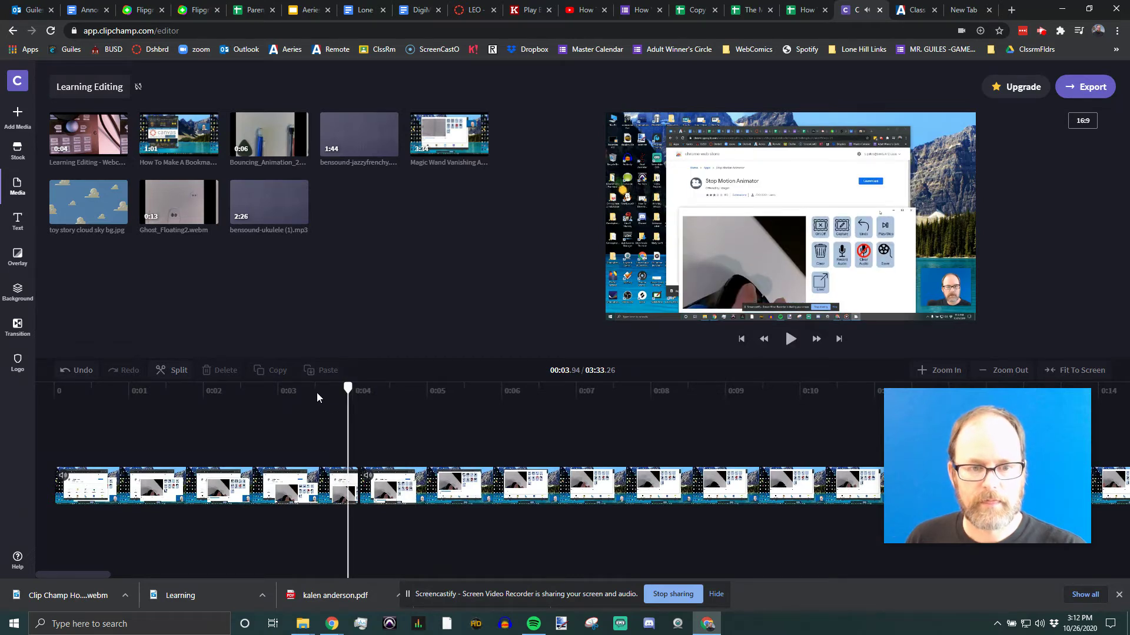
click(352, 492)
drag(357, 487, 350, 487)
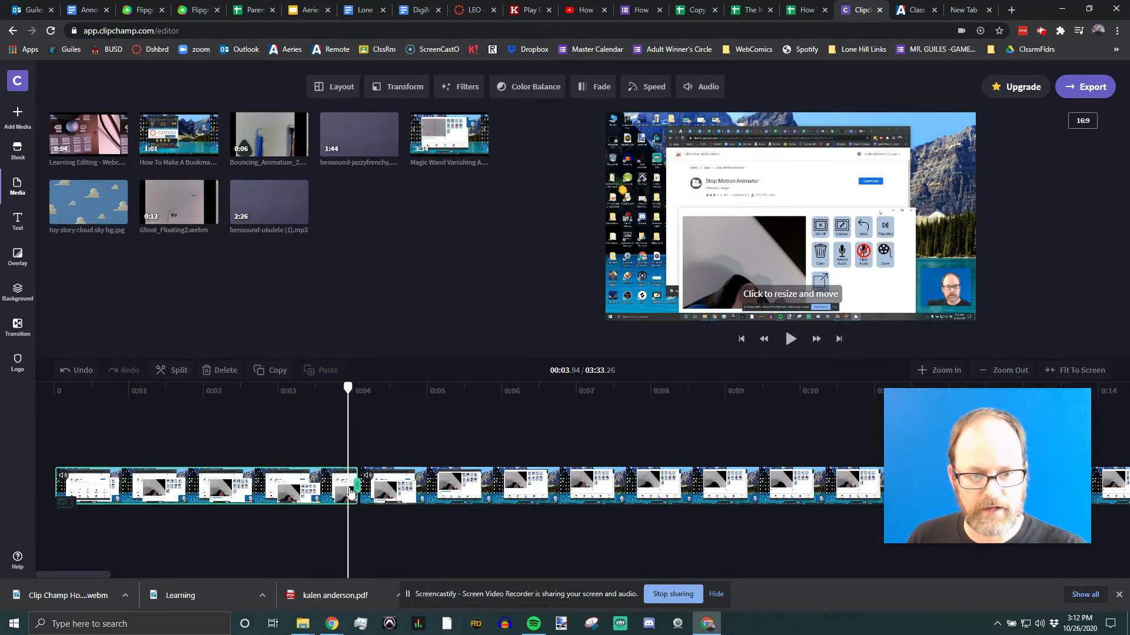
drag(348, 388, 308, 387)
key(space)
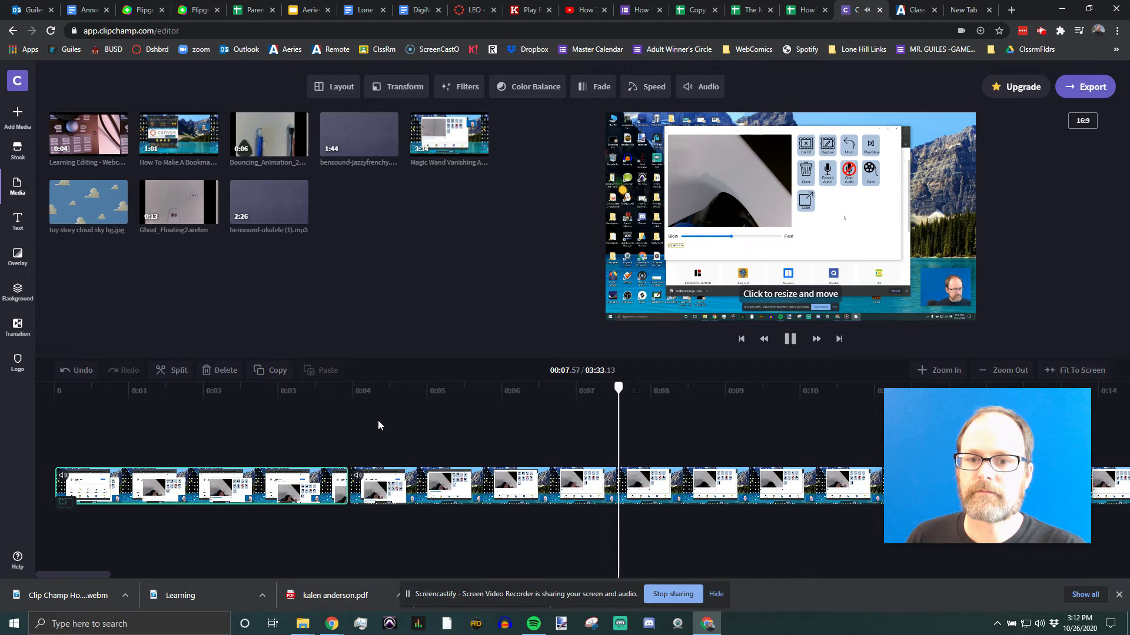
Play and scrub the clip around 0:06–0:07 to find the next cut point.
key(space)
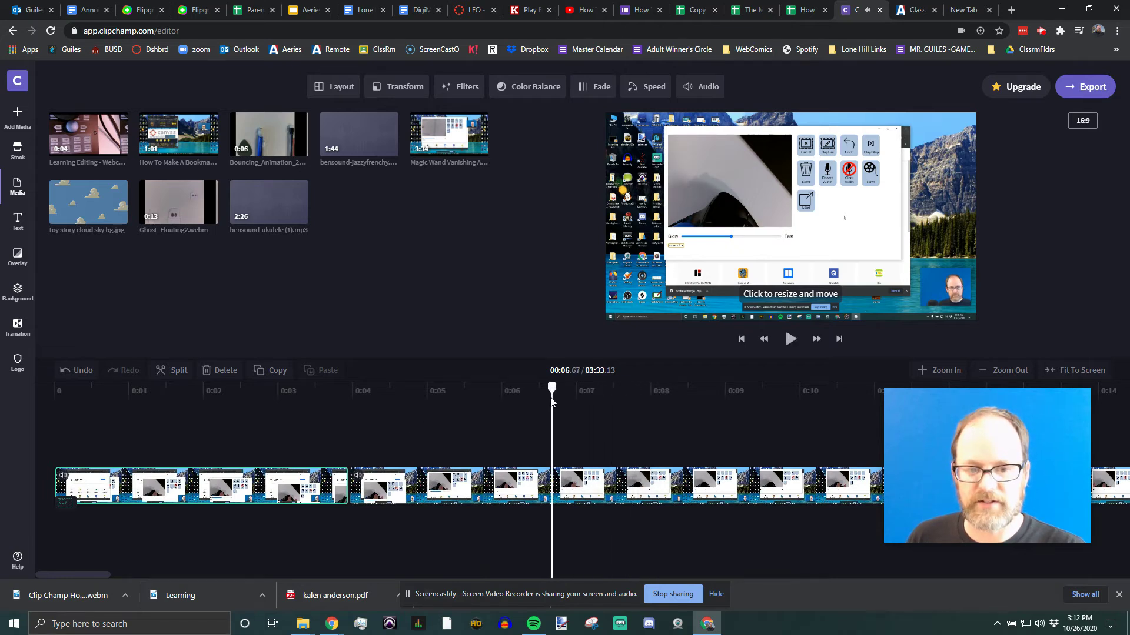
click(533, 398)
key(space)
mouse_move(562, 386)
mouse_down()
mouse_move(592, 386)
mouse_move(528, 382)
mouse_move(556, 387)
mouse_up()
key(space)
key(space)
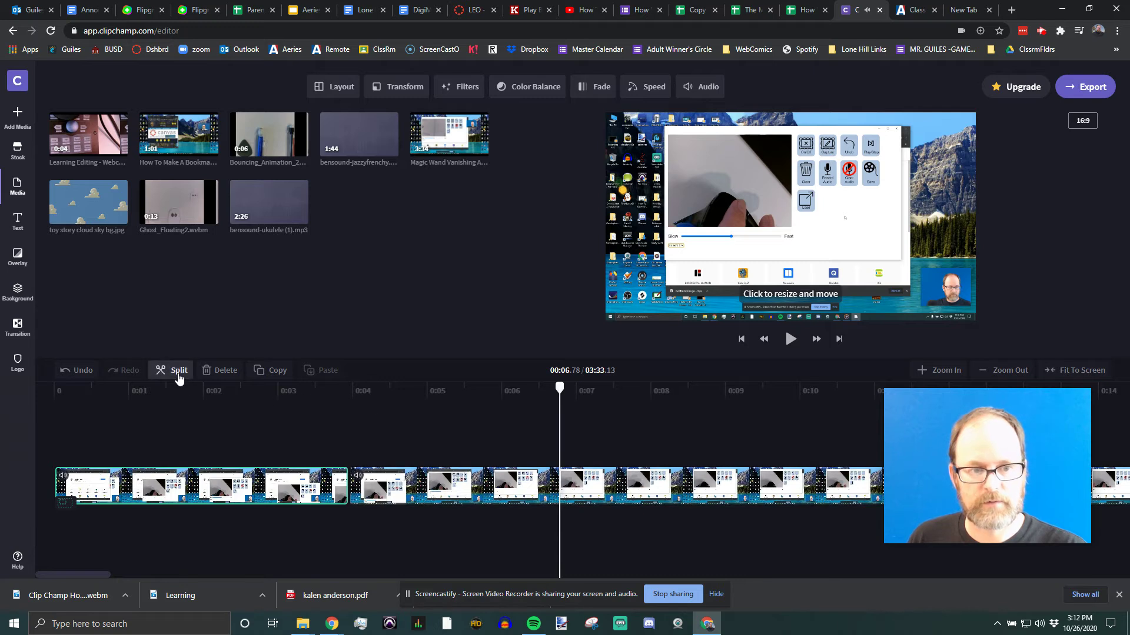
Split the Magic Wand clip twice near 0:07 and delete the short sliver between the cuts.
click(377, 488)
click(187, 374)
key(space)
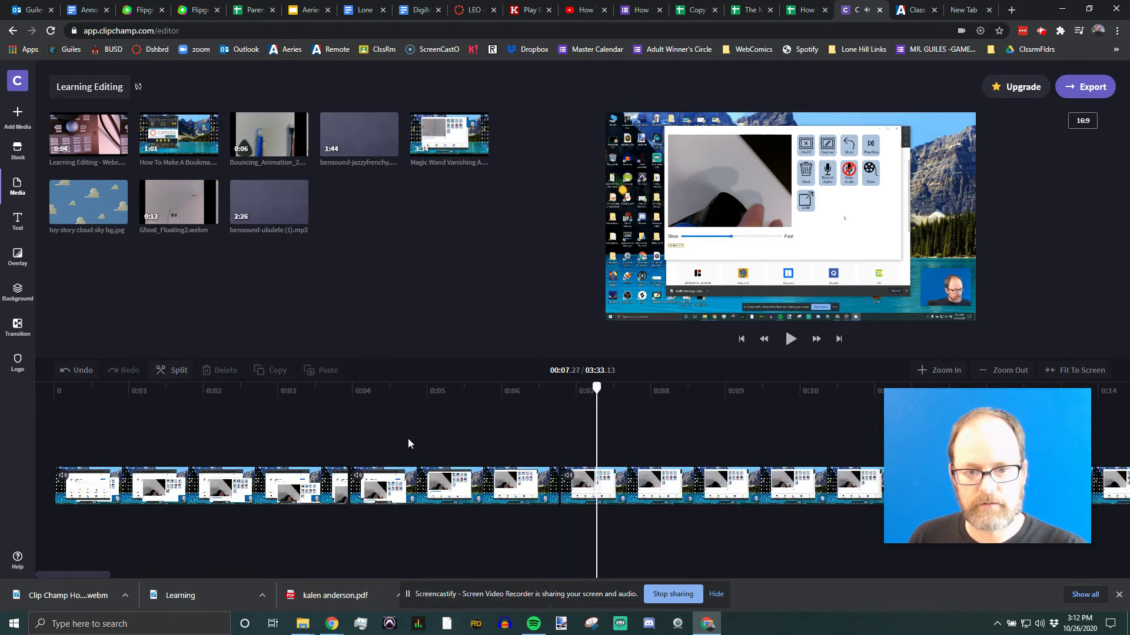
key(s)
drag(595, 388, 583, 388)
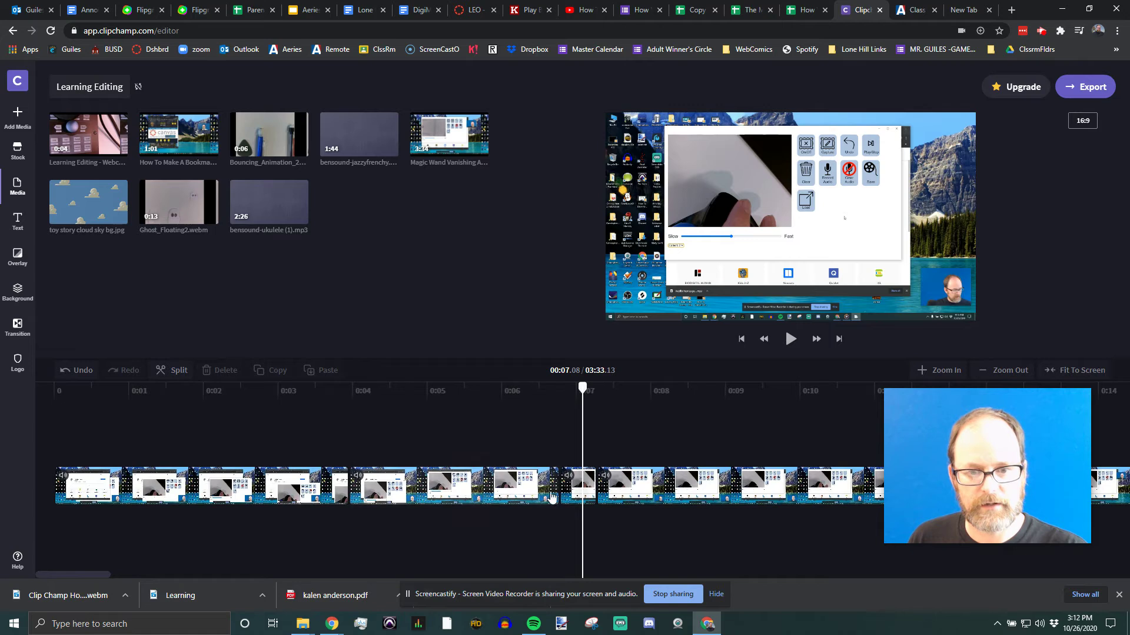
click(579, 485)
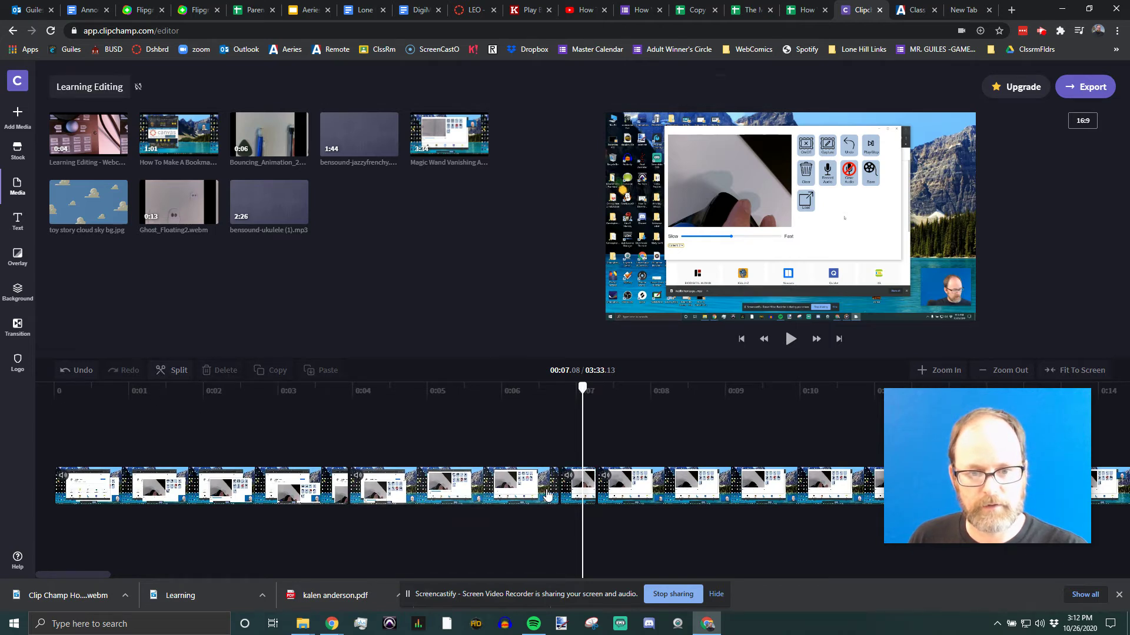
key(Delete)
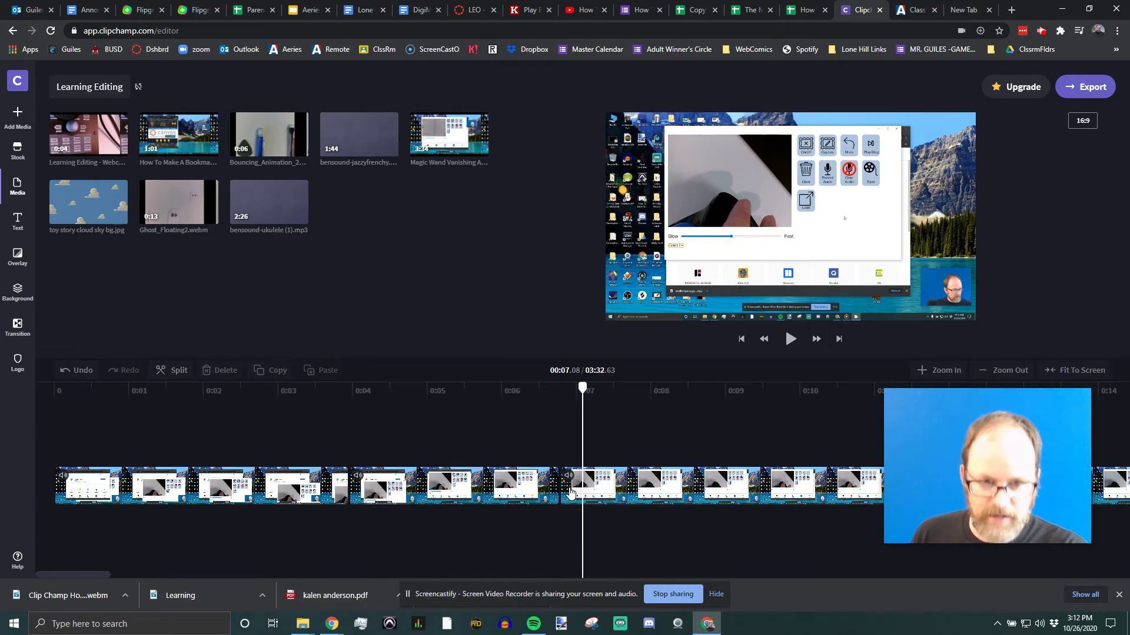
Play back from about 0:05.6 to check the cut, now totalling 03:32.63.
click(447, 389)
key(space)
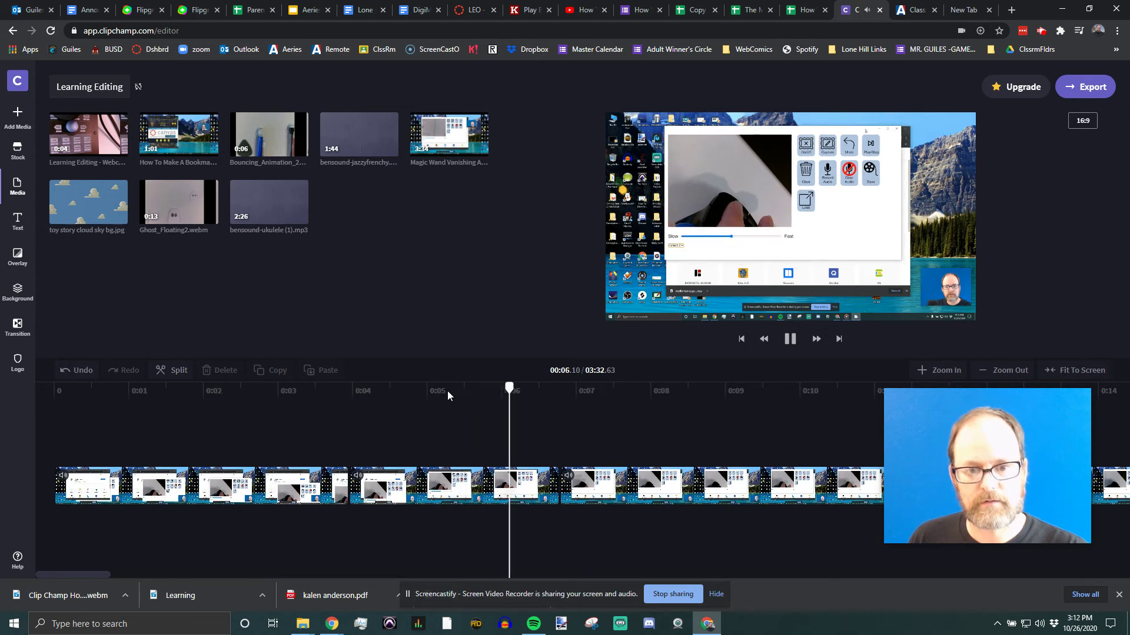
key(space)
Undo the sliver deletion, restoring the project to 03:33.13, and replay that section.
click(574, 491)
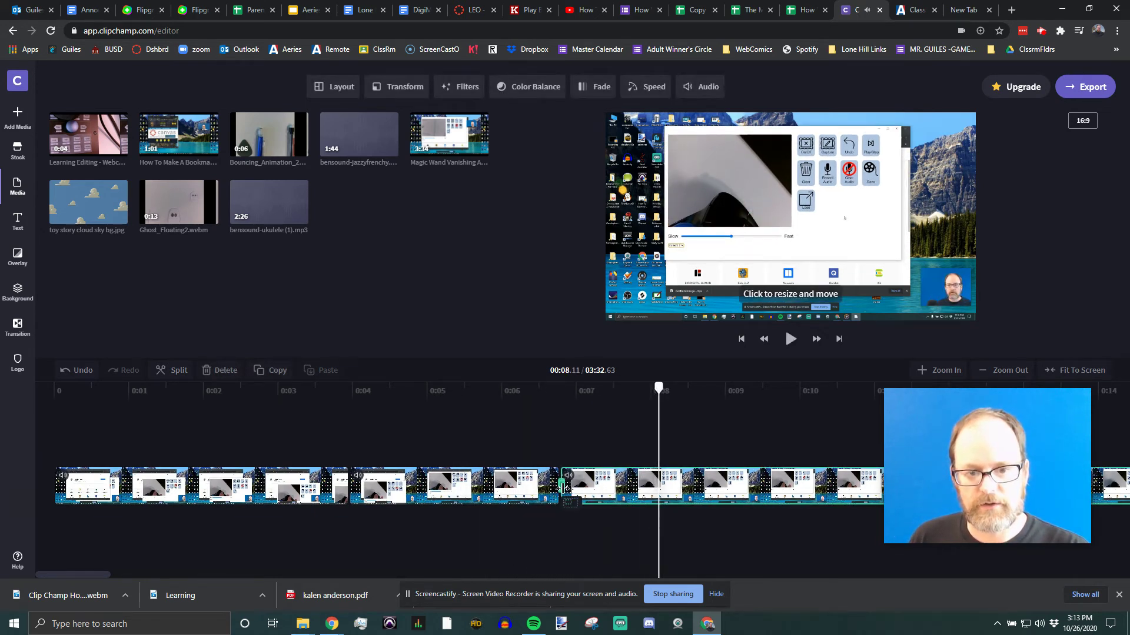
key(ctrl+z)
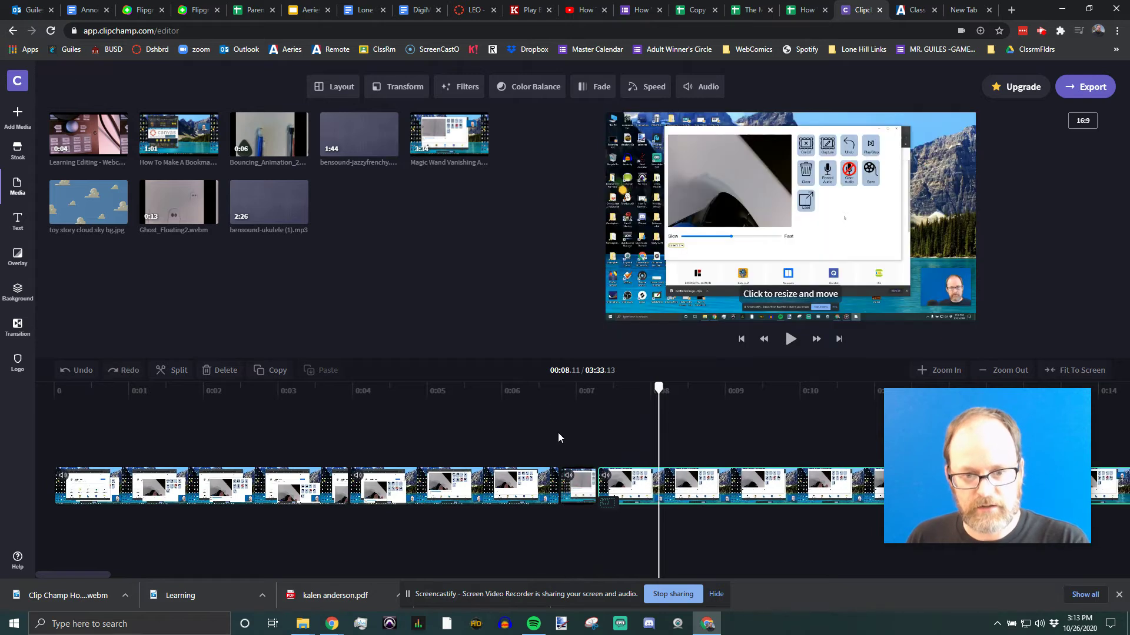
click(510, 387)
key(space)
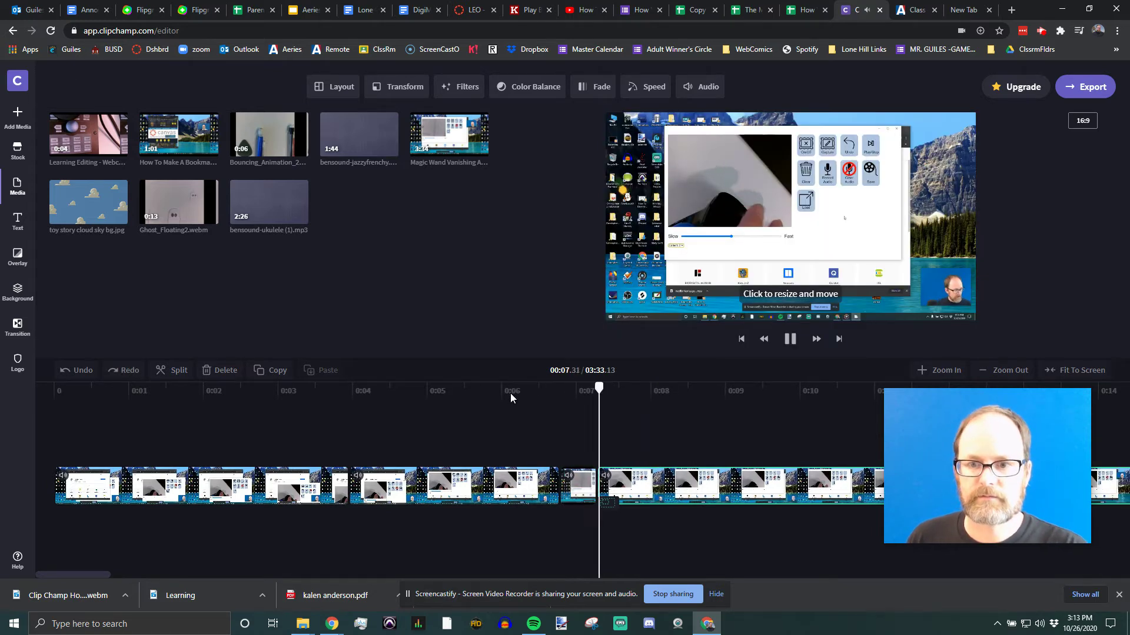
Select the restored sliver, check its track volume, and replay from about 0:06.
click(580, 494)
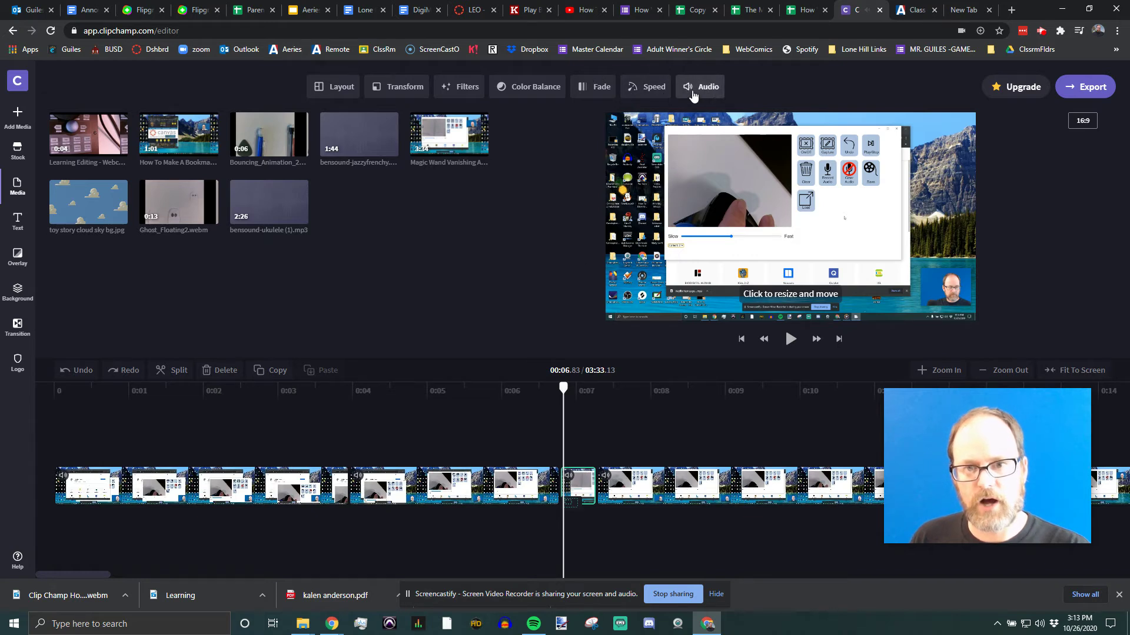
click(703, 94)
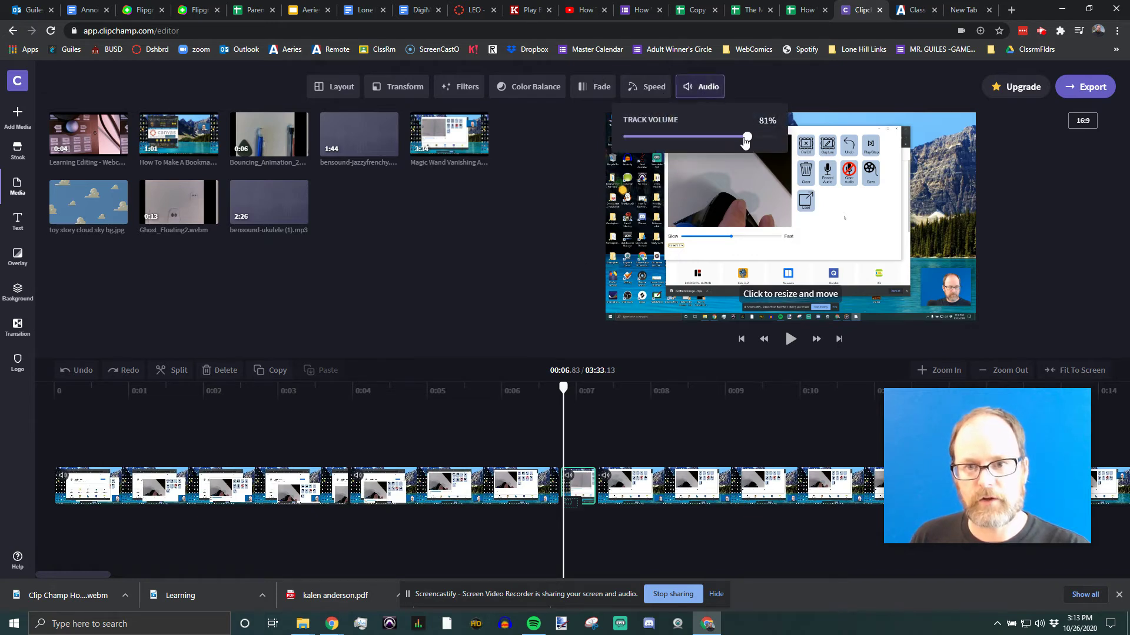
click(503, 391)
key(space)
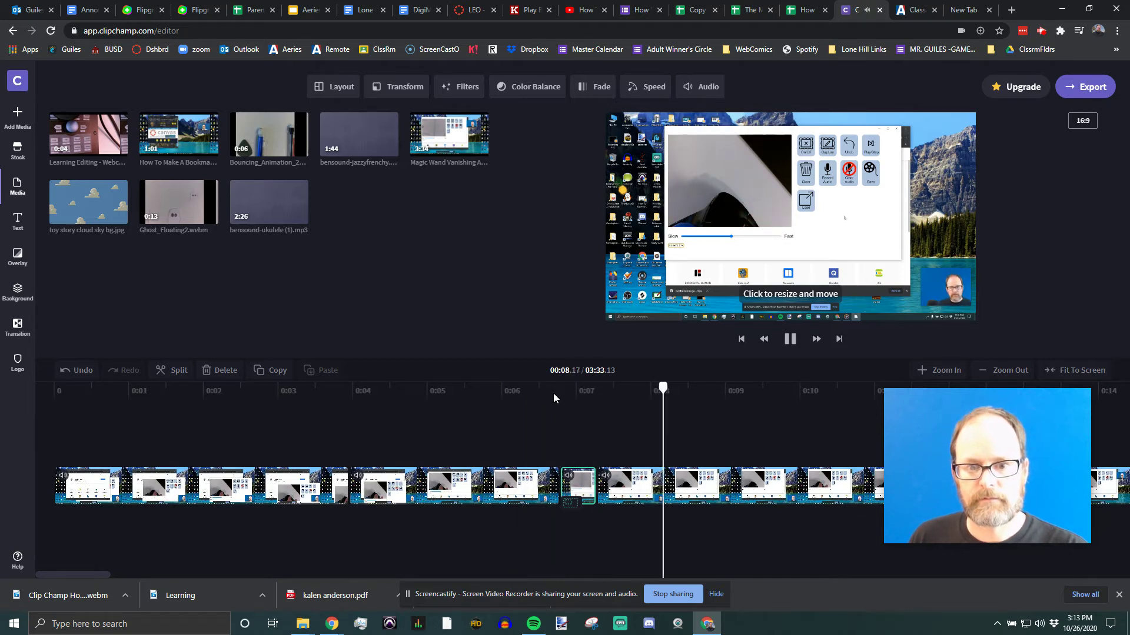
key(space)
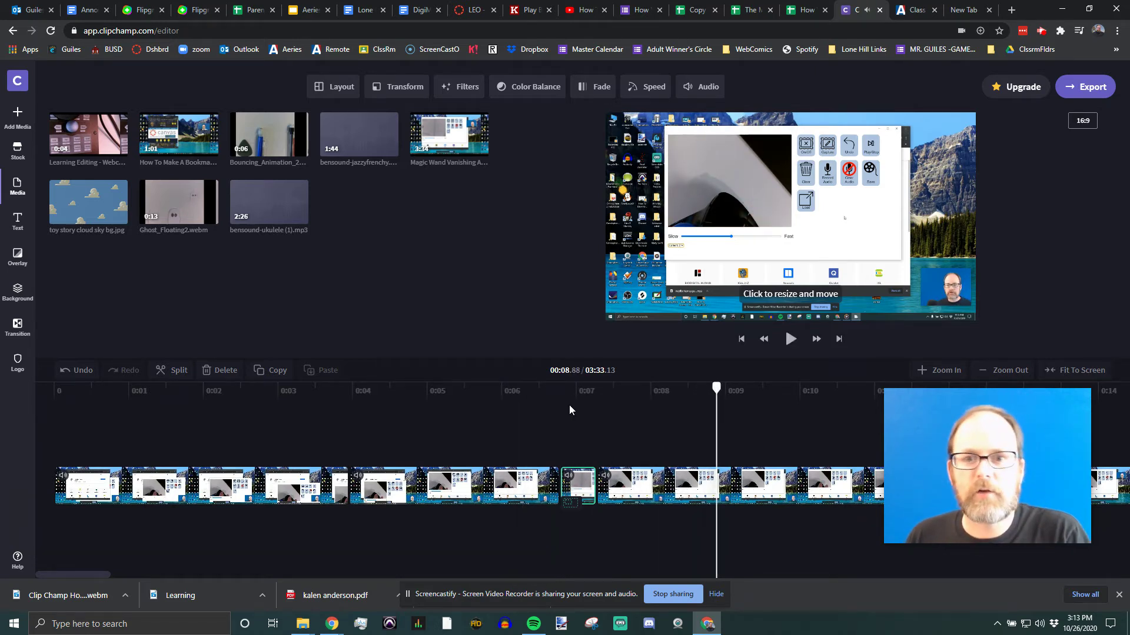
drag(706, 391, 371, 446)
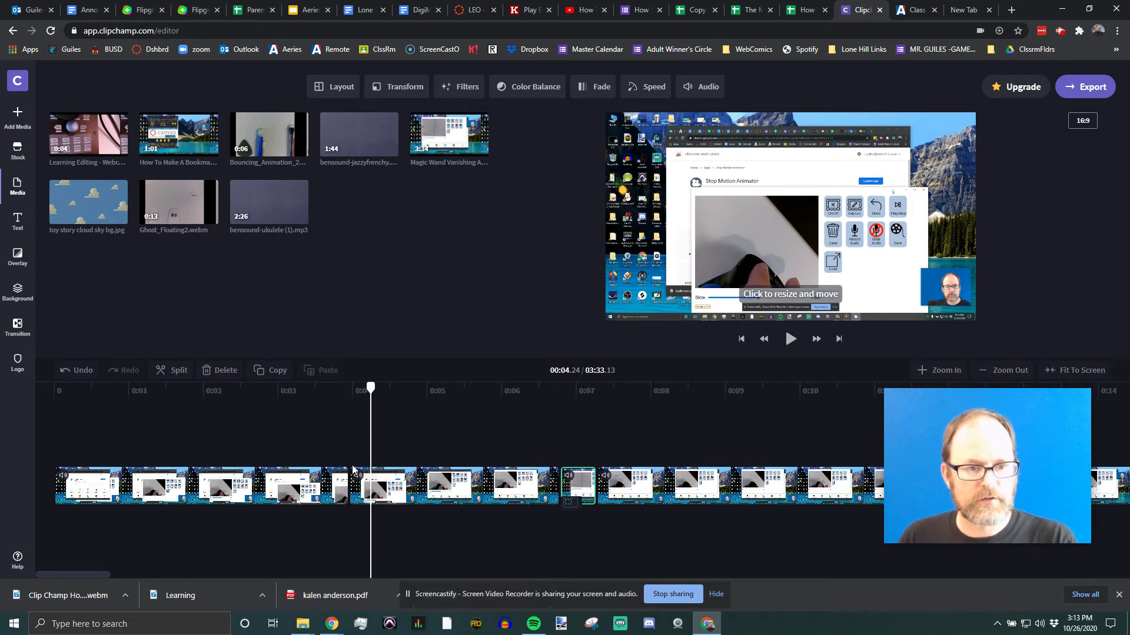
Shuffle the middle Magic Wand pieces through an upper track so the sliver sits before 0:05.
drag(382, 486, 123, 465)
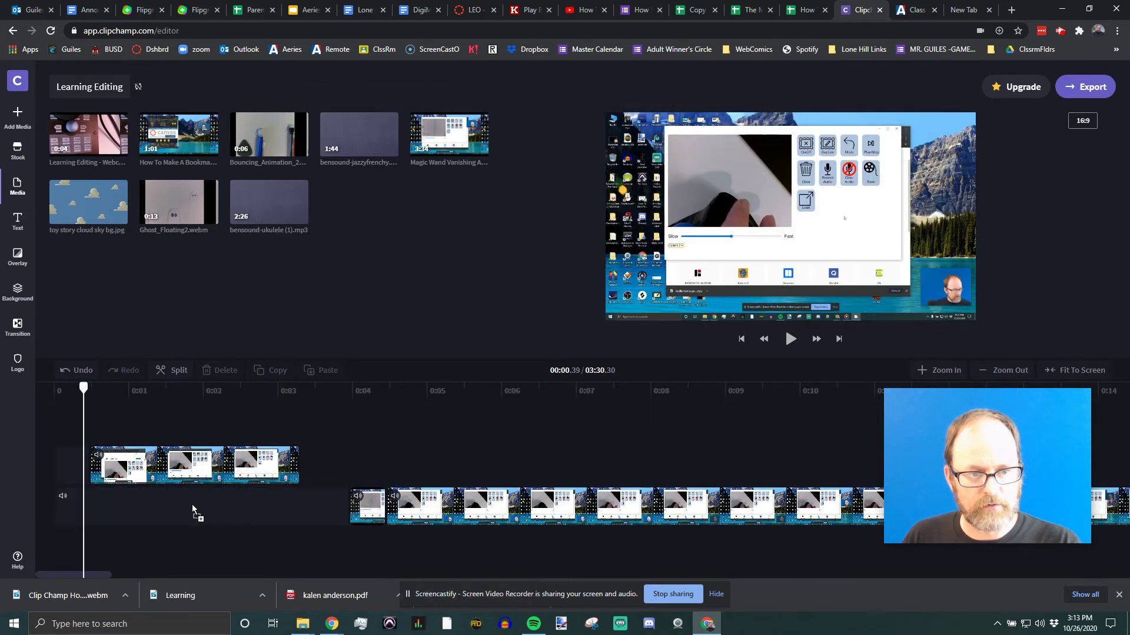
drag(244, 467, 429, 511)
click(337, 512)
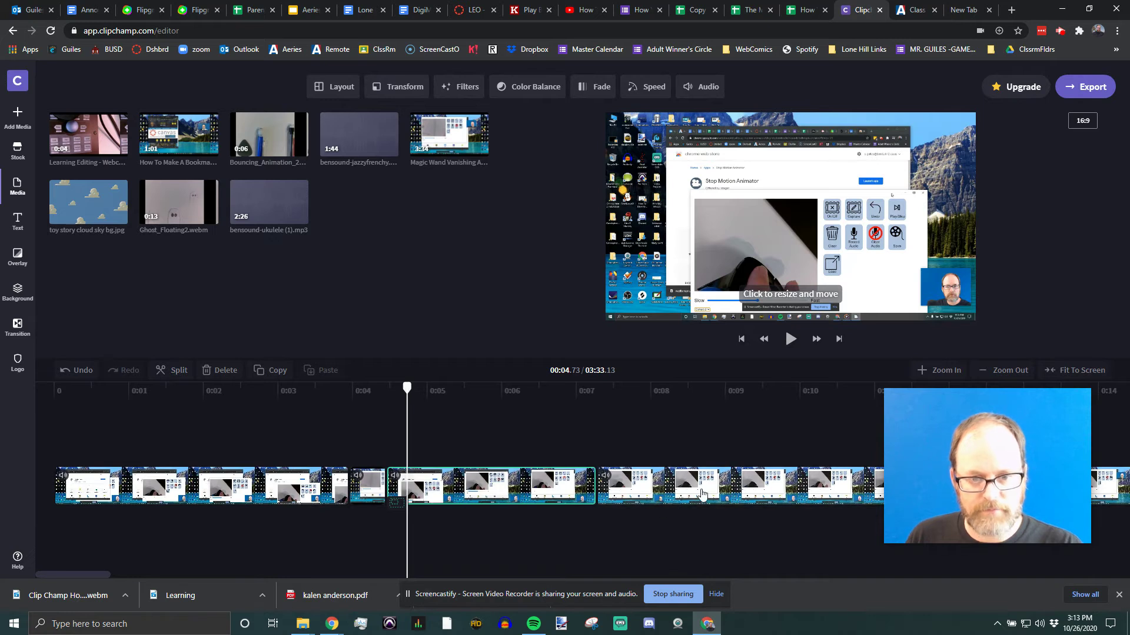
drag(503, 487, 503, 465)
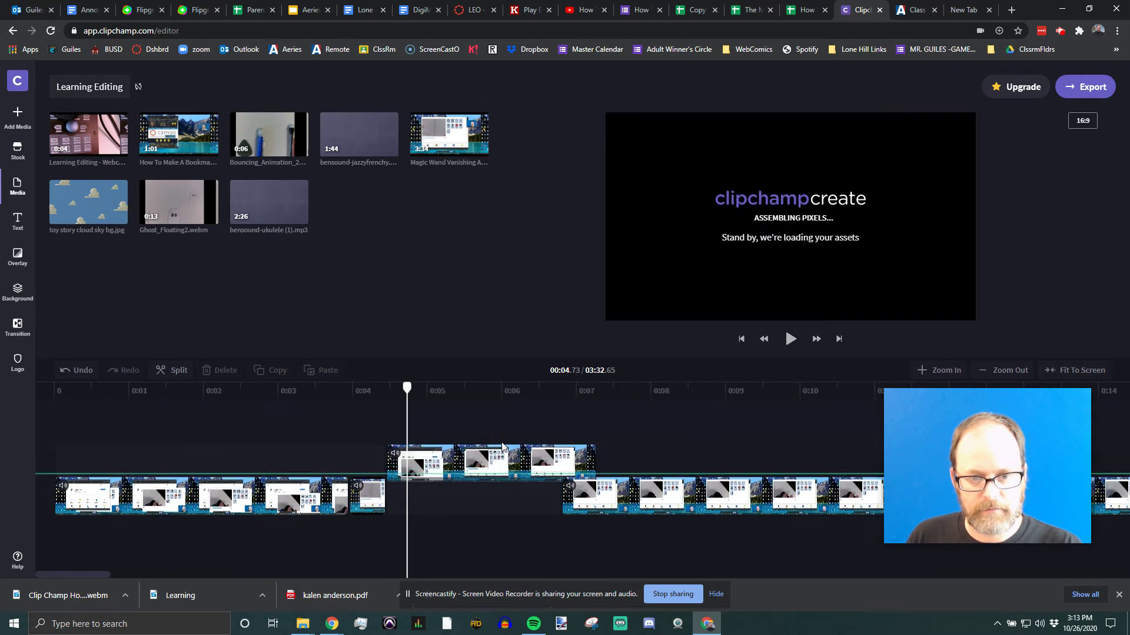
drag(597, 527, 452, 489)
click(372, 391)
key(space)
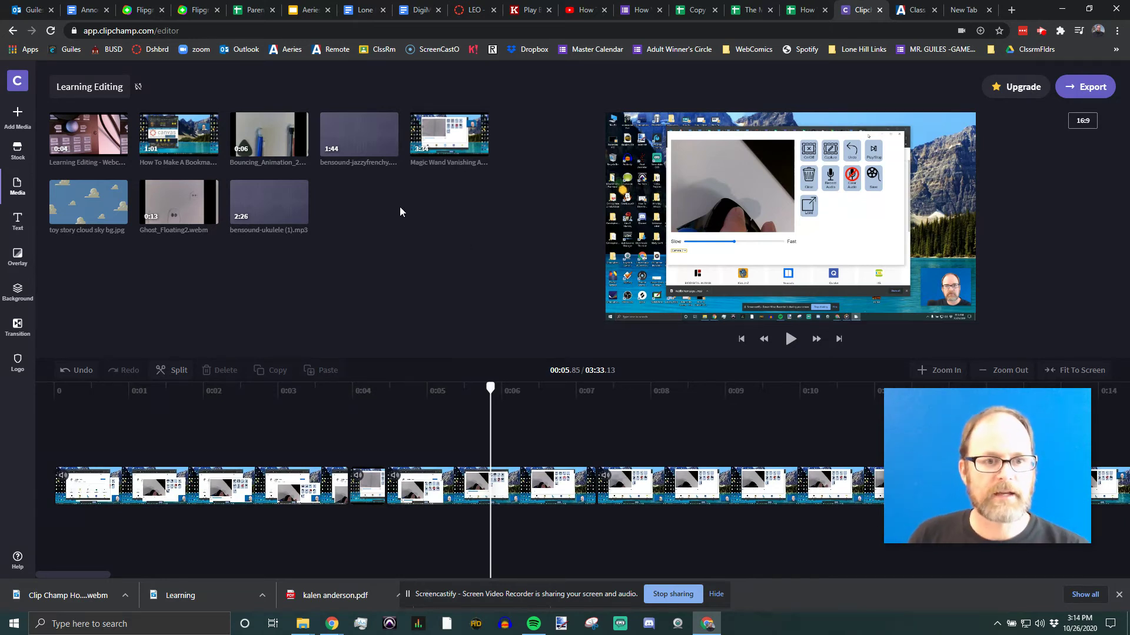
Insert Bouncing_Animation after the Magic Wand pieces and preview it; project totals 03:39.15.
drag(258, 136, 502, 481)
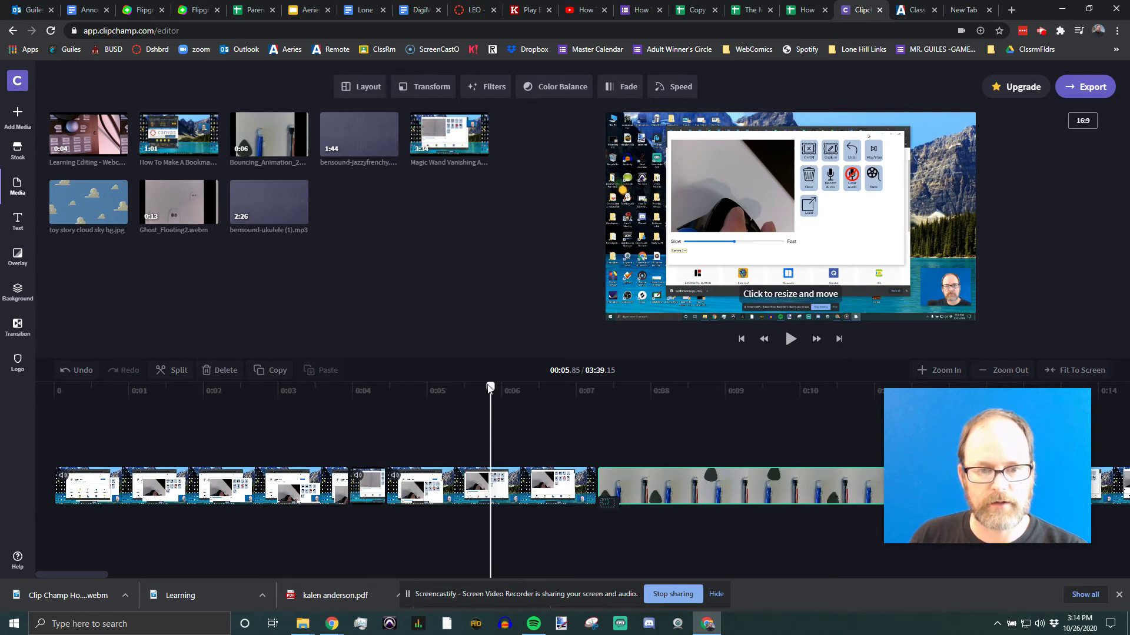
key(space)
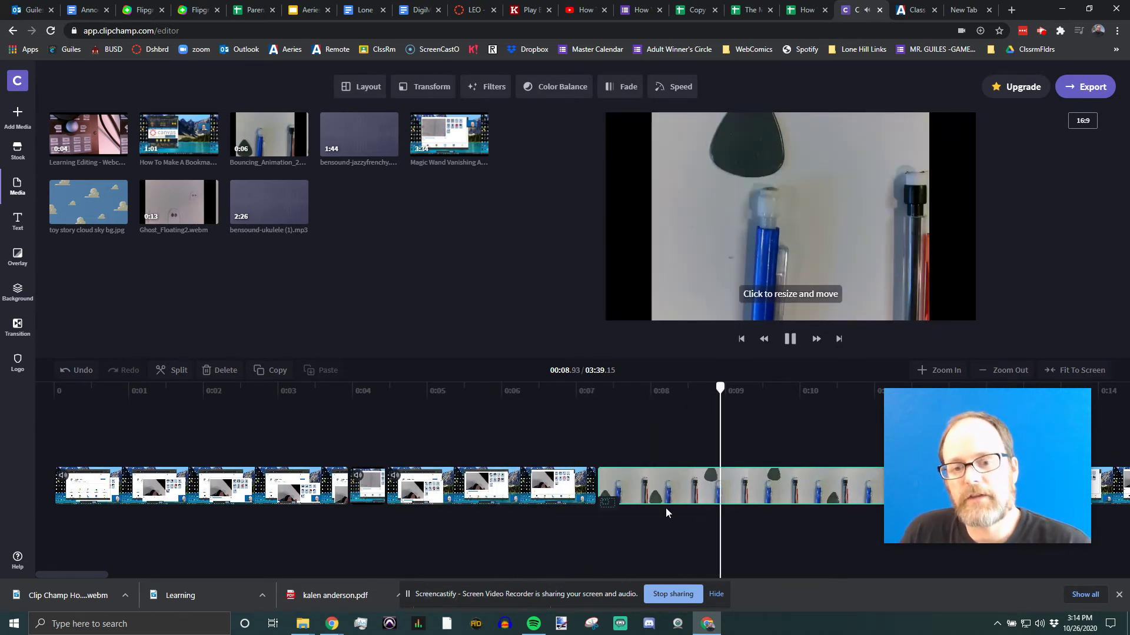
key(space)
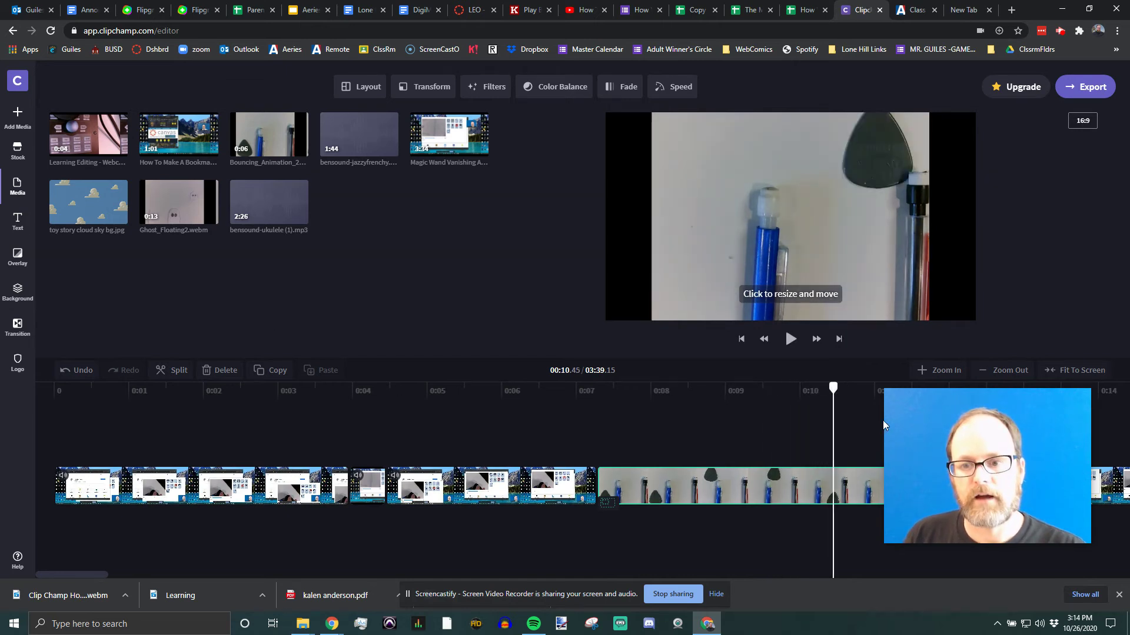
drag(924, 422, 952, 330)
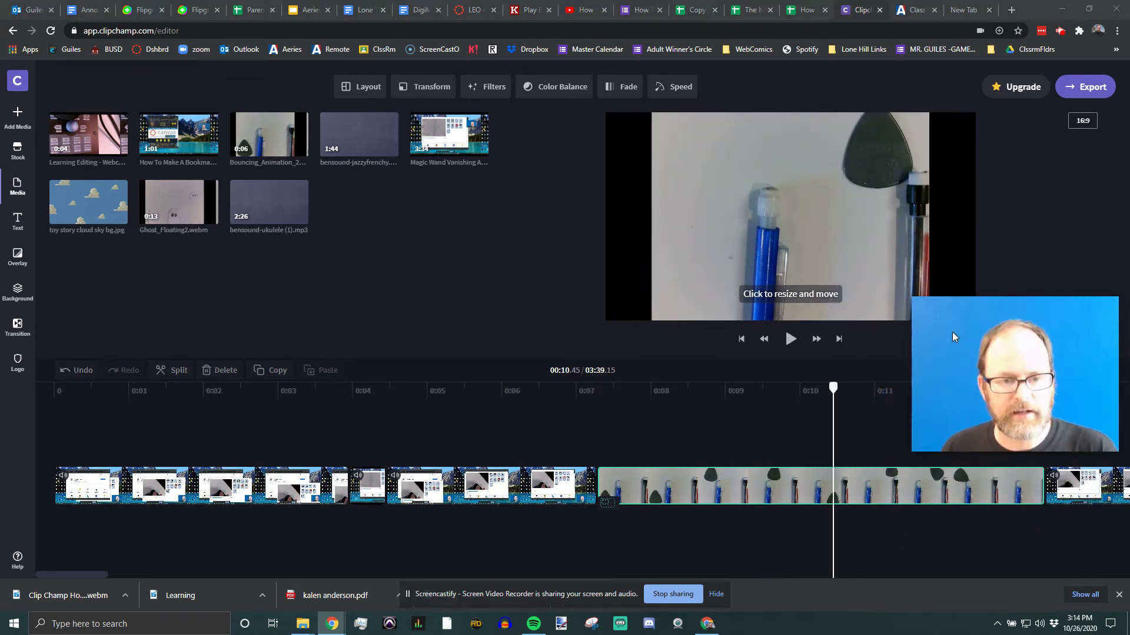
click(407, 486)
Duplicate the second screen-recording clip and set the copy to Fast 2x speed, then preview.
click(277, 372)
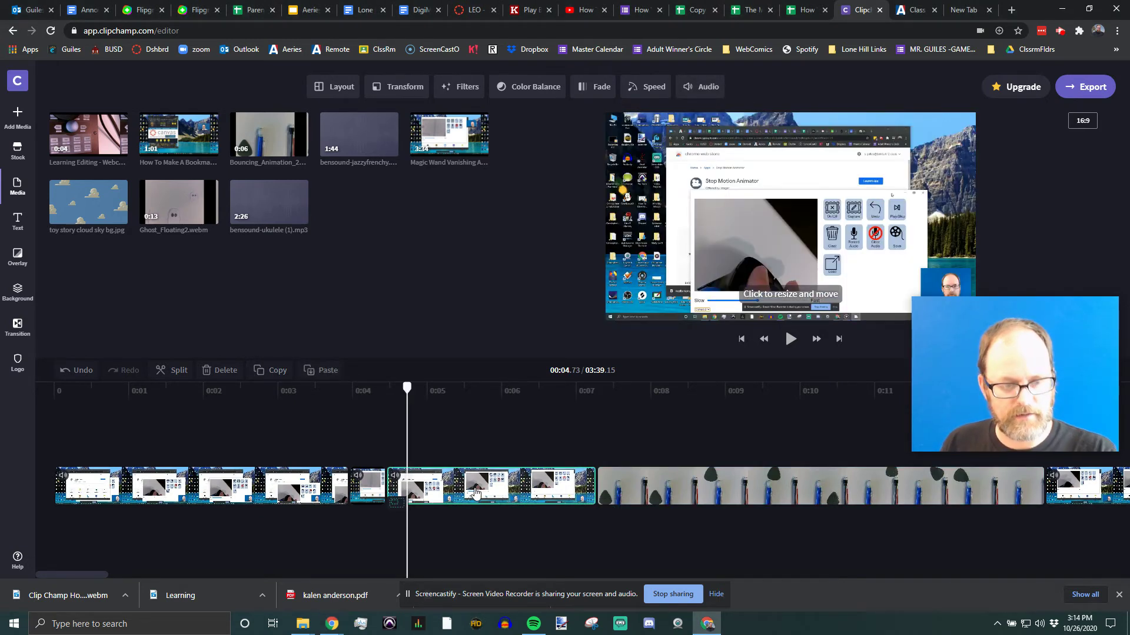
click(312, 374)
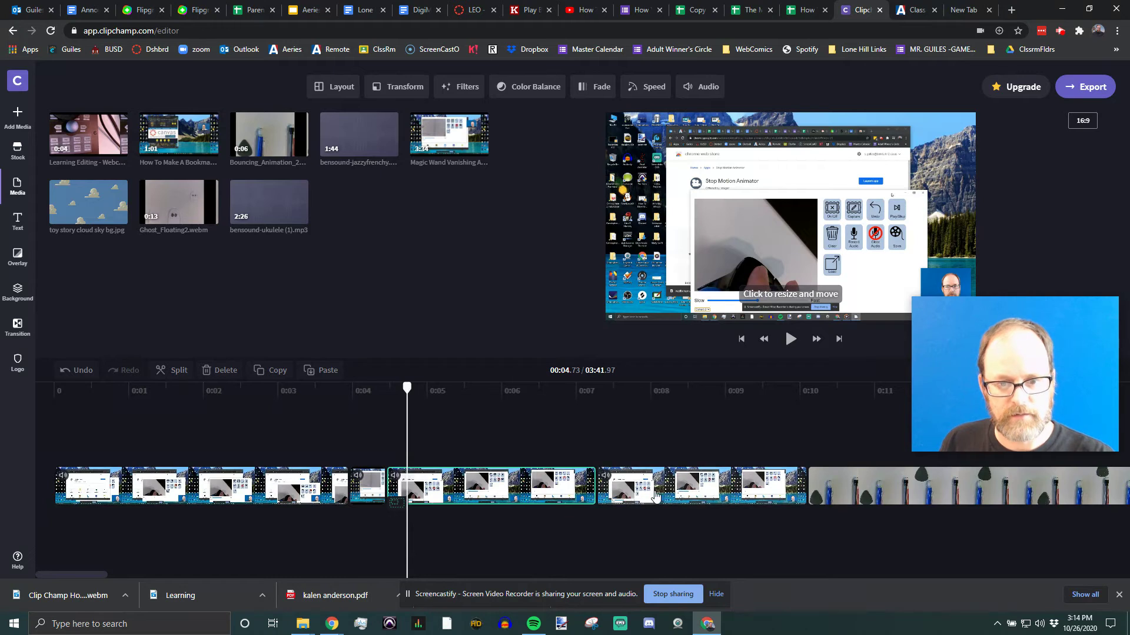
click(618, 486)
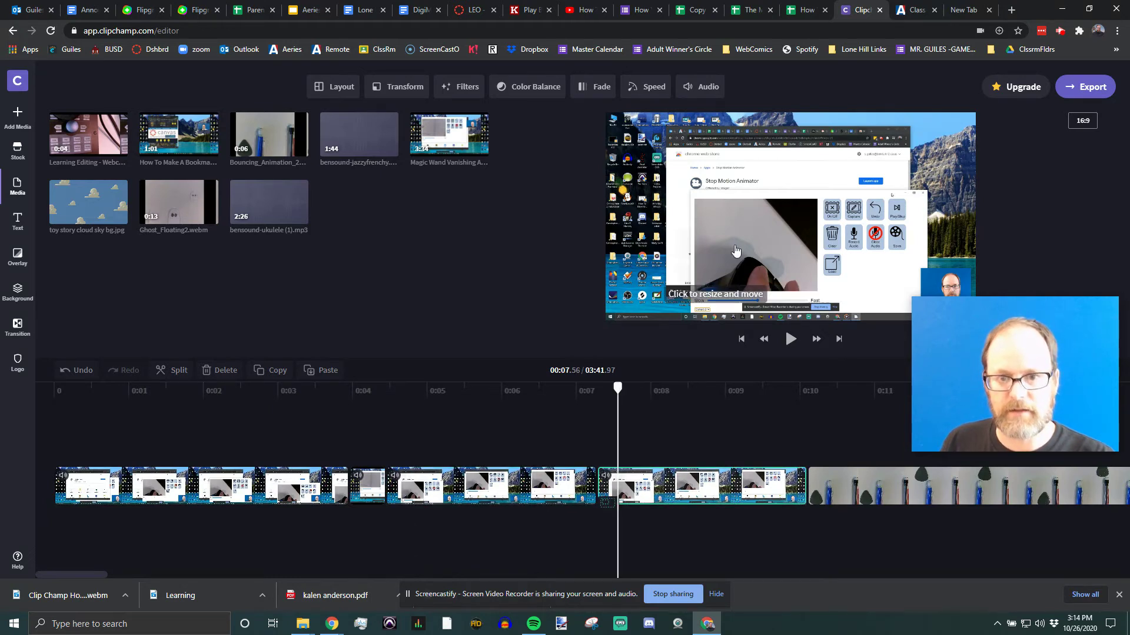
click(651, 91)
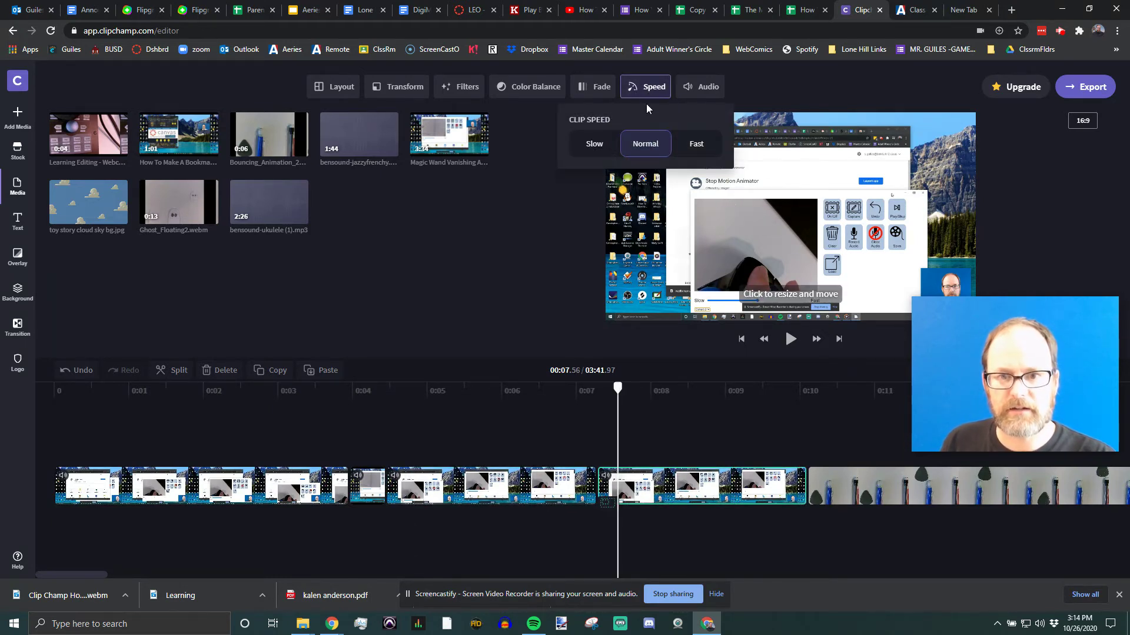
click(692, 148)
drag(614, 394, 478, 399)
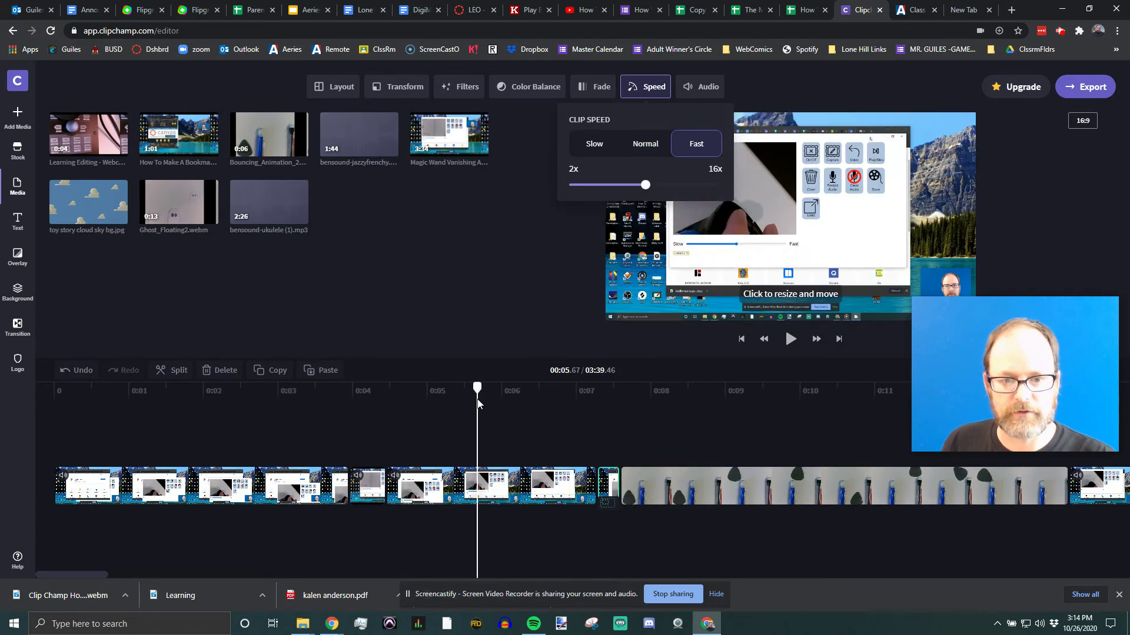
key(space)
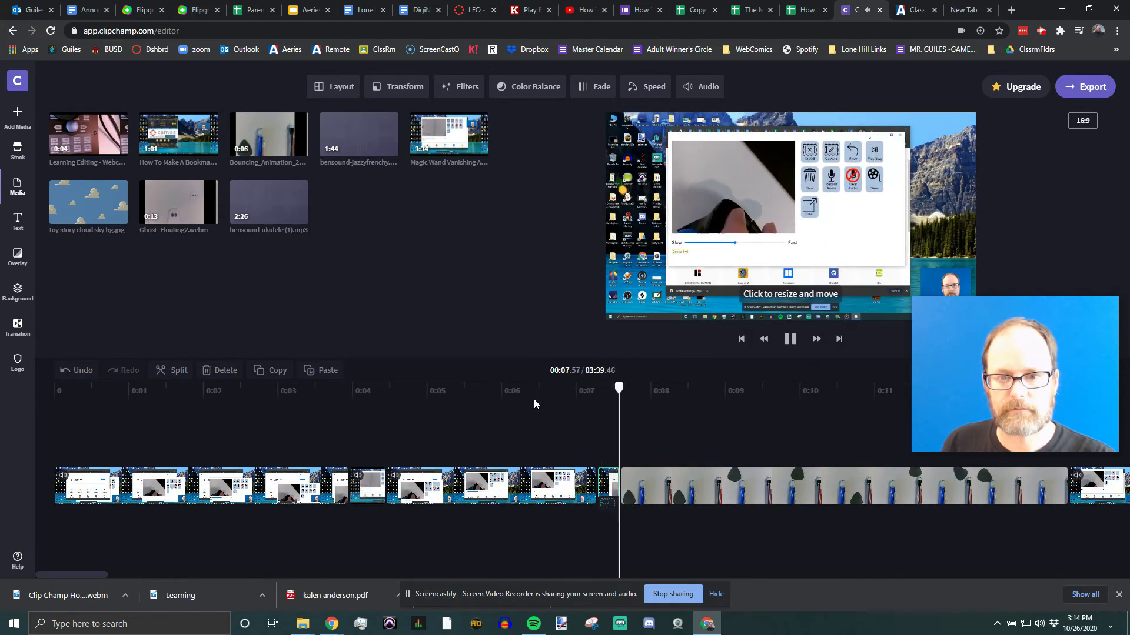
key(space)
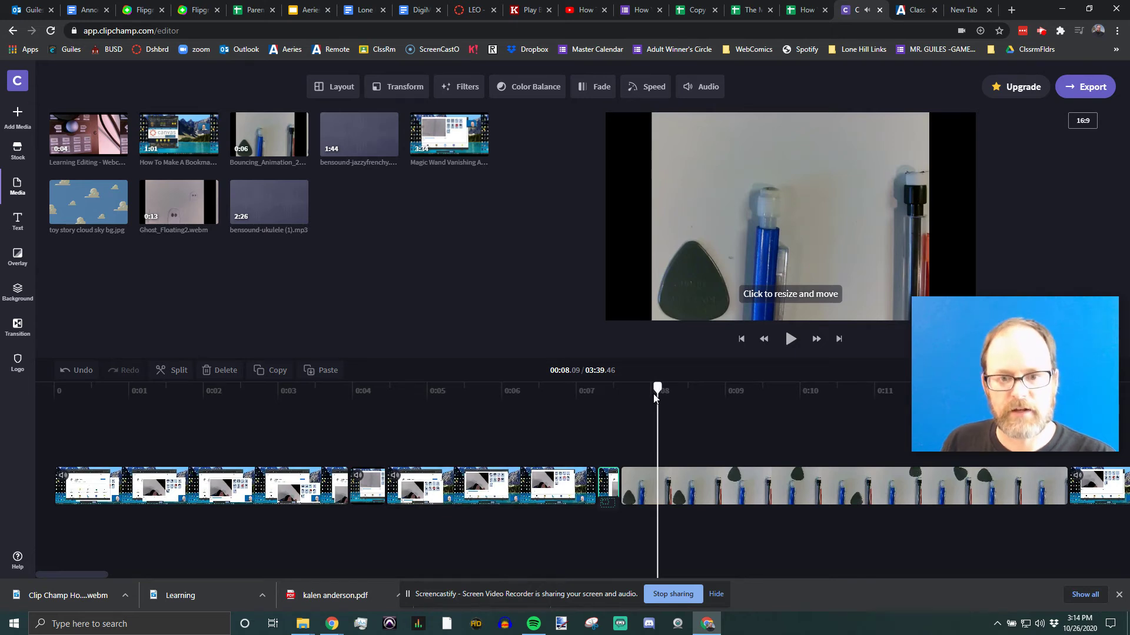
Rewind to about 3.6 seconds and bring up fade settings for the stop-motion pencil clip.
drag(657, 386, 559, 409)
drag(452, 422, 273, 415)
click(702, 496)
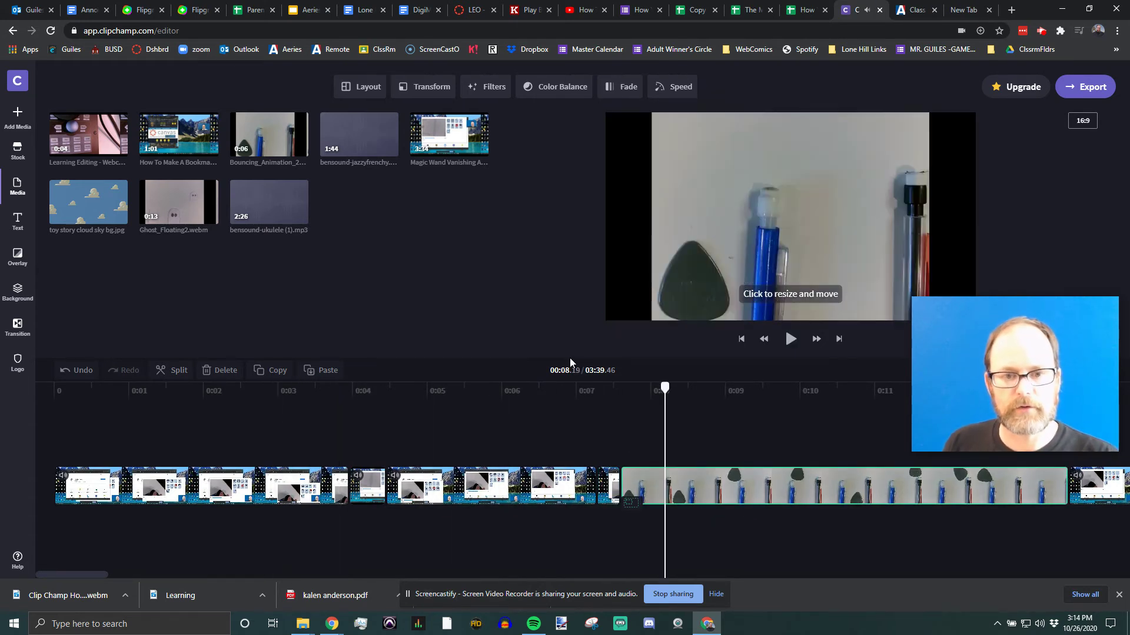
click(615, 88)
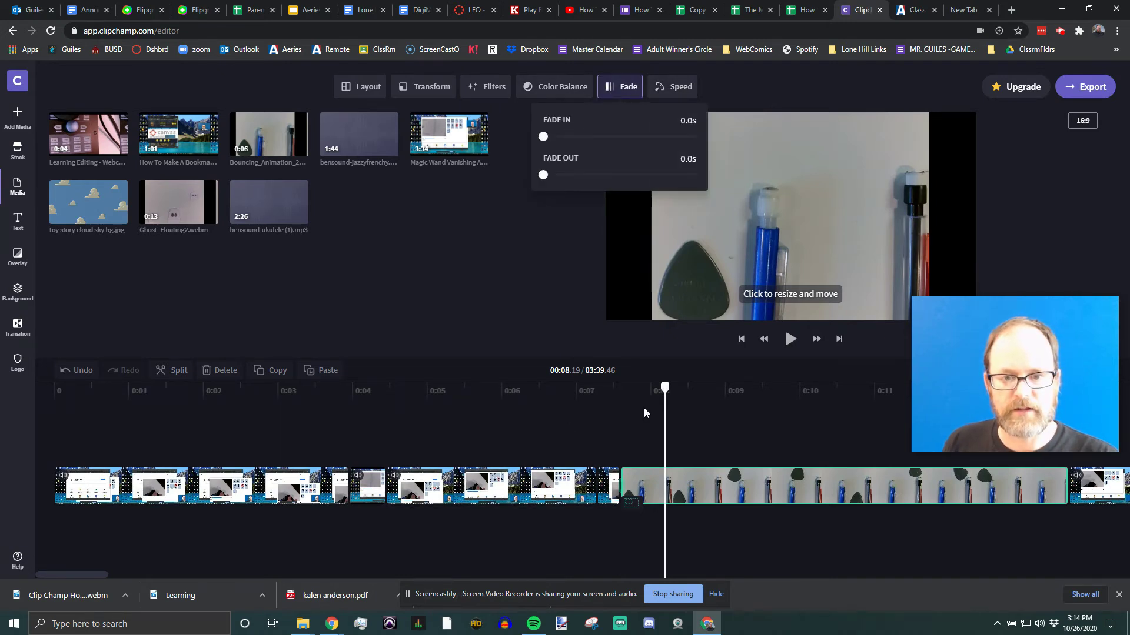
Set a 1.4-second fade out on the Magic Wand piece before the pencil clip and preview it.
drag(664, 389, 527, 390)
click(601, 94)
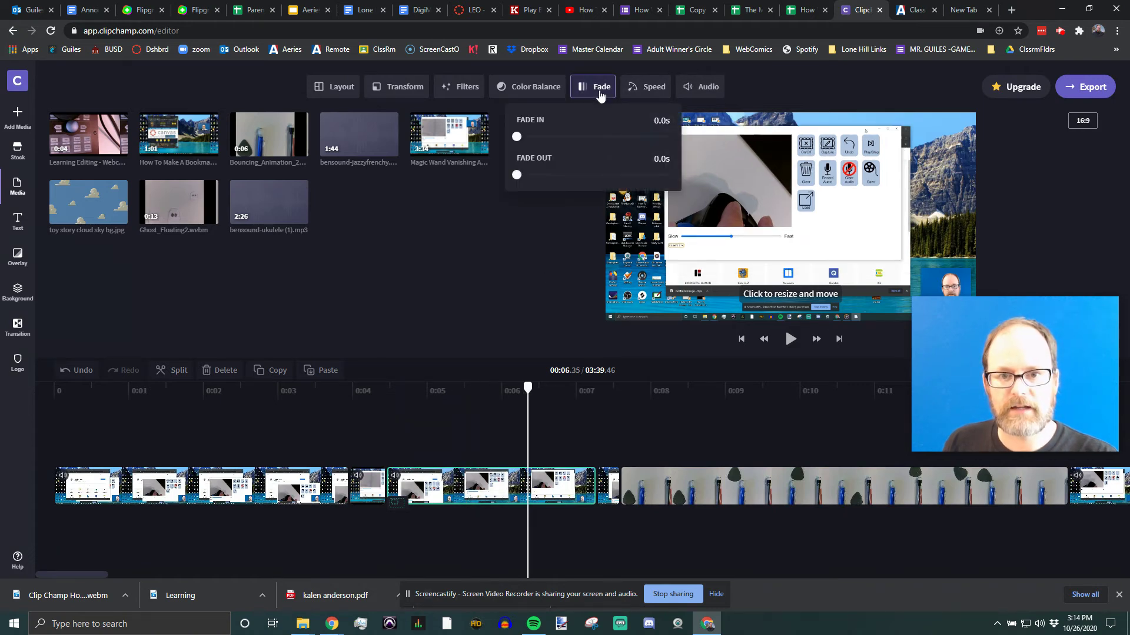
mouse_move(630, 180)
mouse_down()
mouse_move(641, 184)
mouse_move(625, 184)
mouse_up()
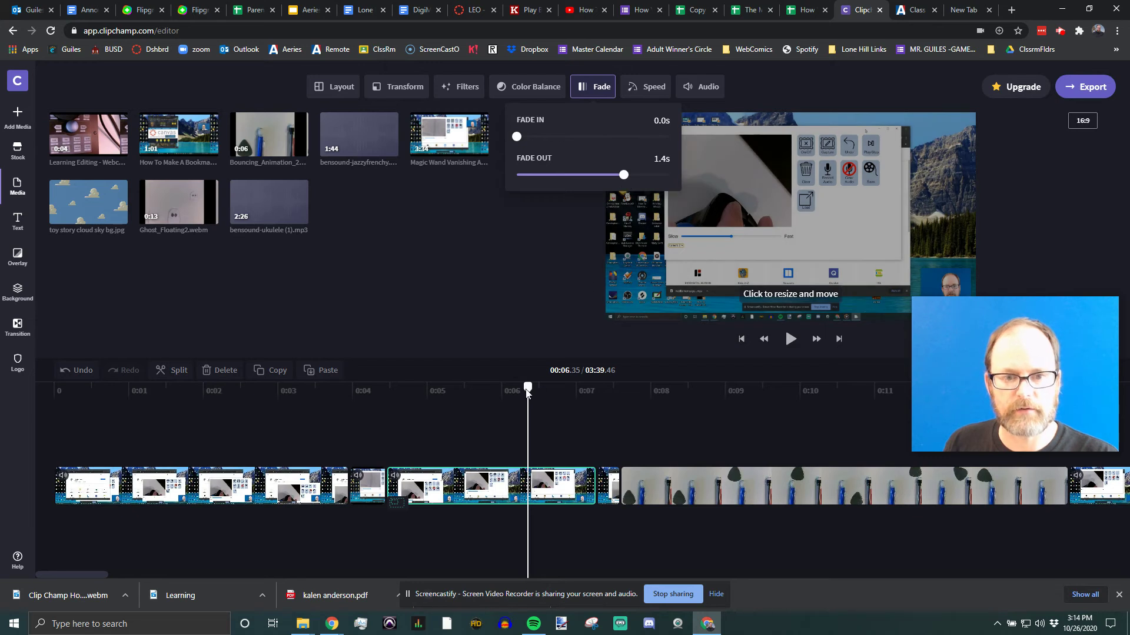
drag(528, 389, 387, 407)
key(space)
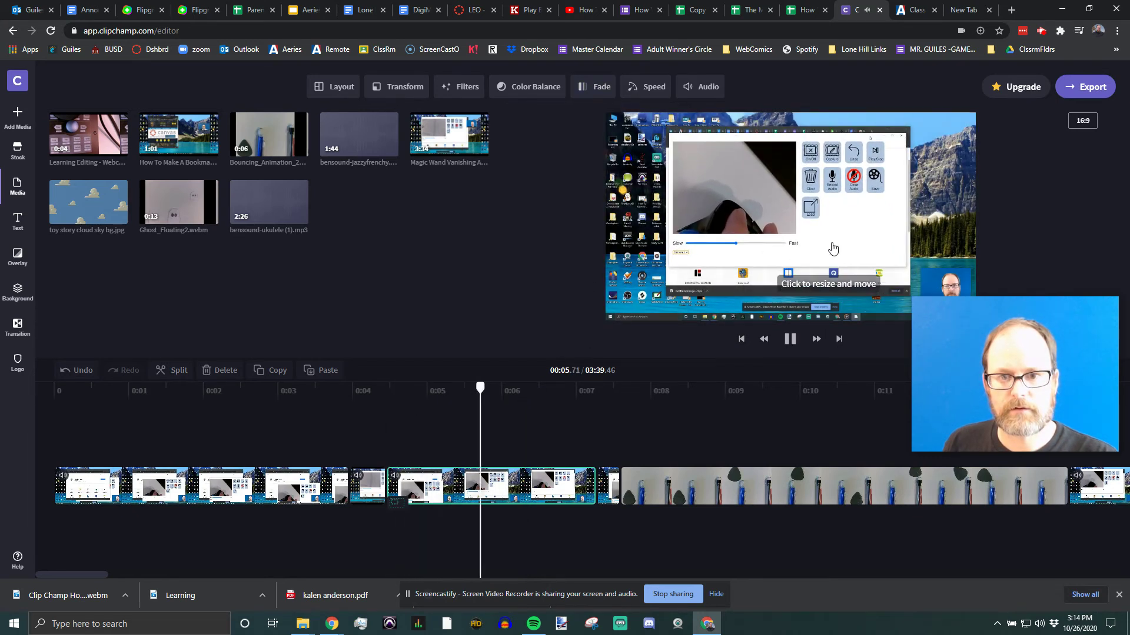
click(657, 389)
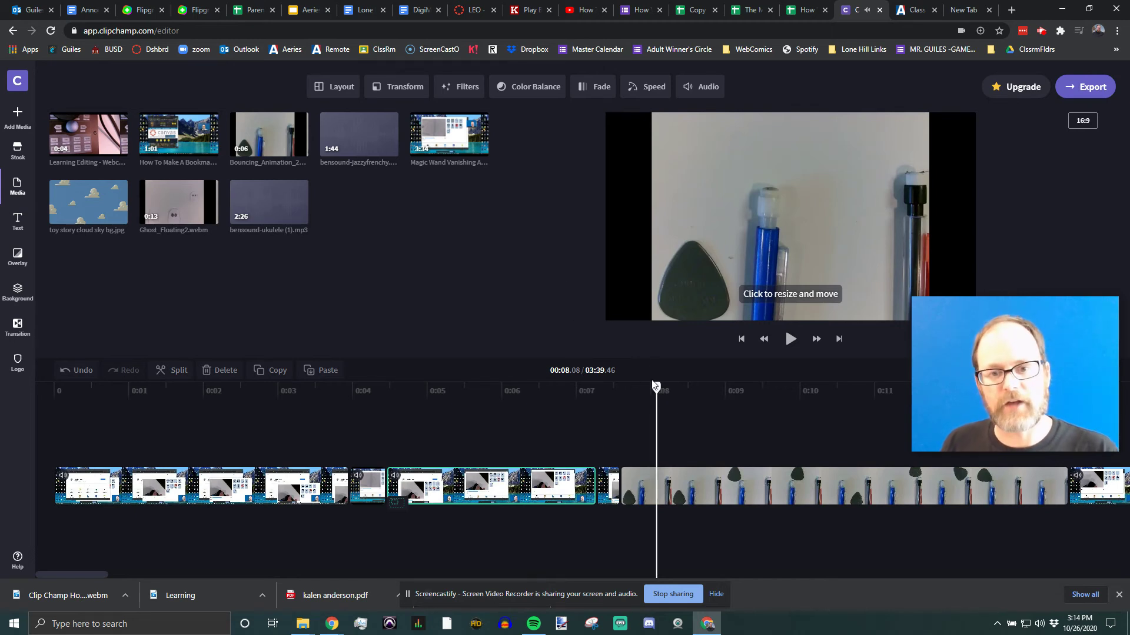
Add bensound-jazzyfrenchy music at the timeline start and split it at about 7 seconds.
drag(657, 392, 303, 390)
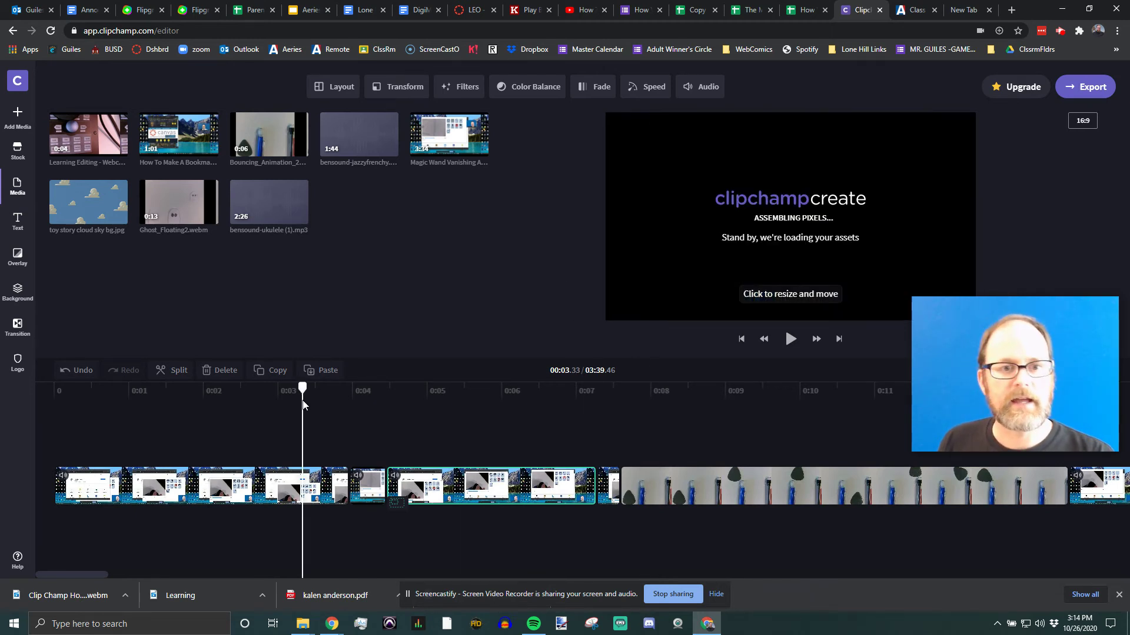
drag(359, 136, 159, 532)
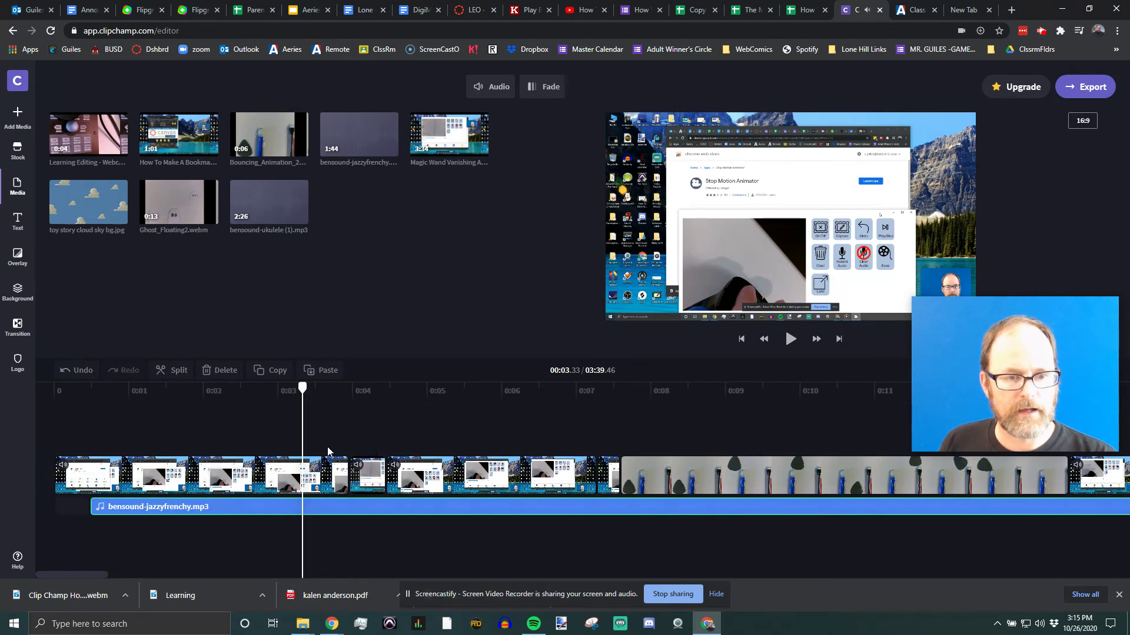
drag(292, 512, 230, 522)
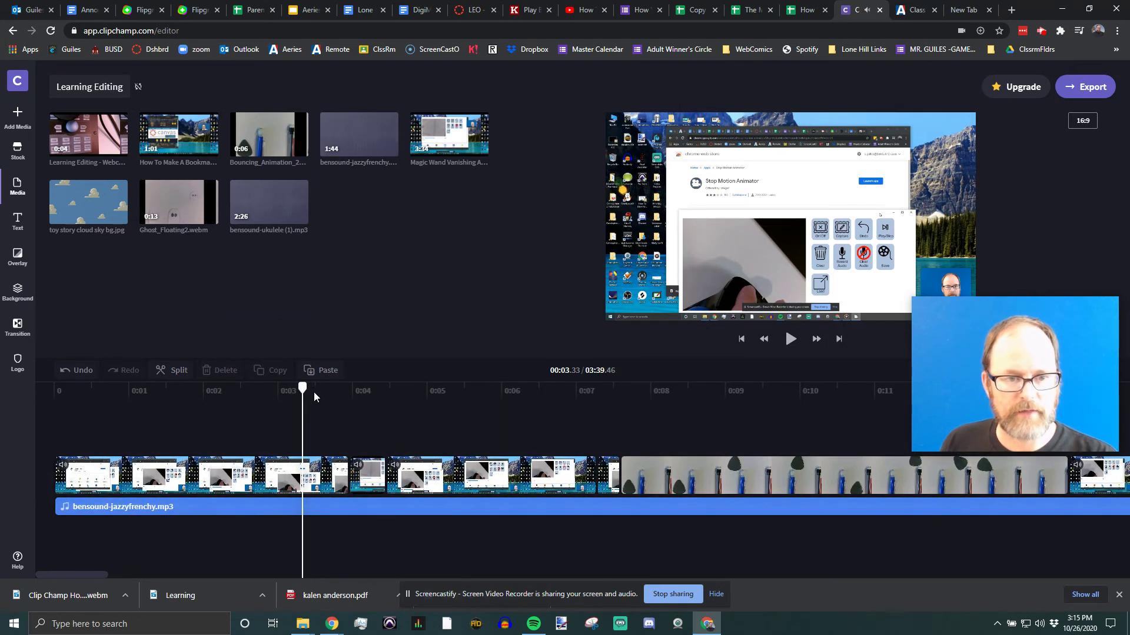
drag(303, 392, 597, 430)
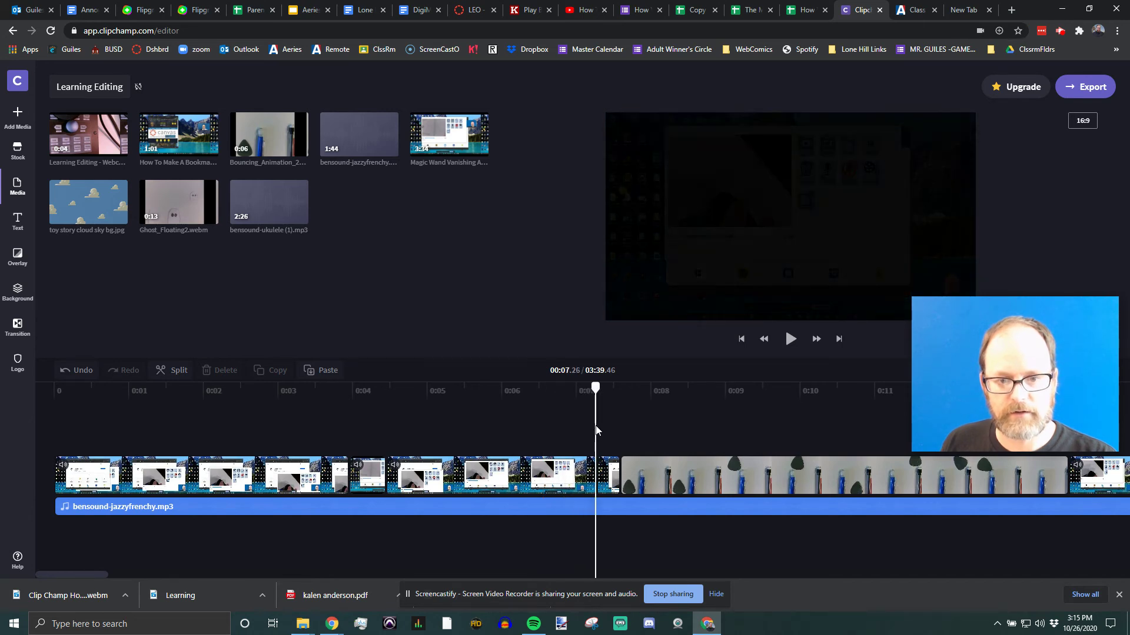
click(613, 510)
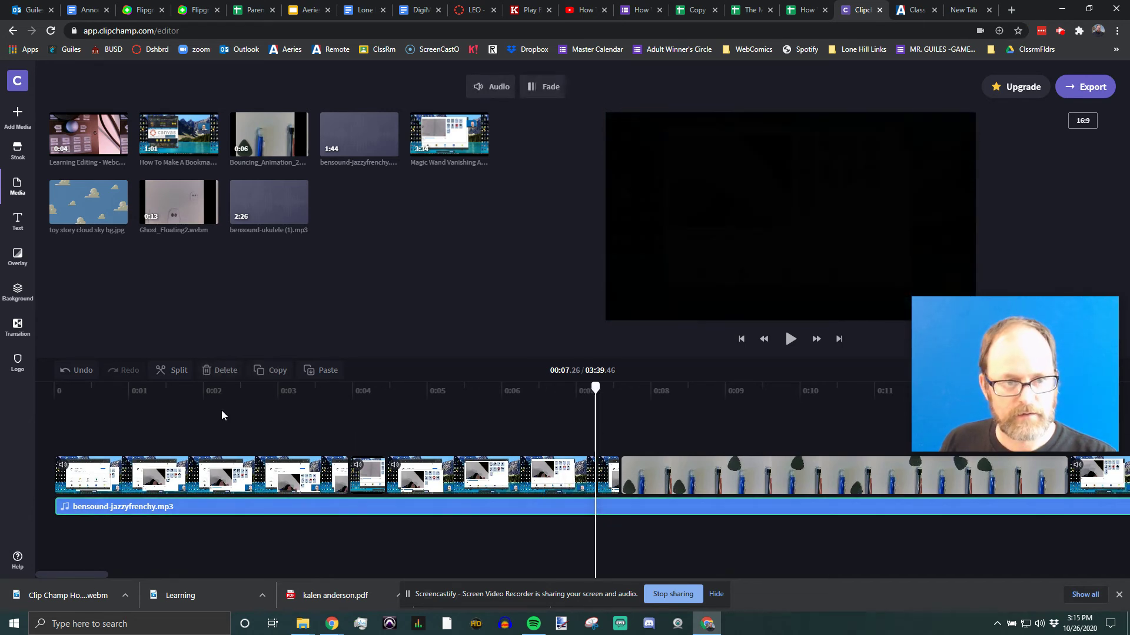
click(178, 371)
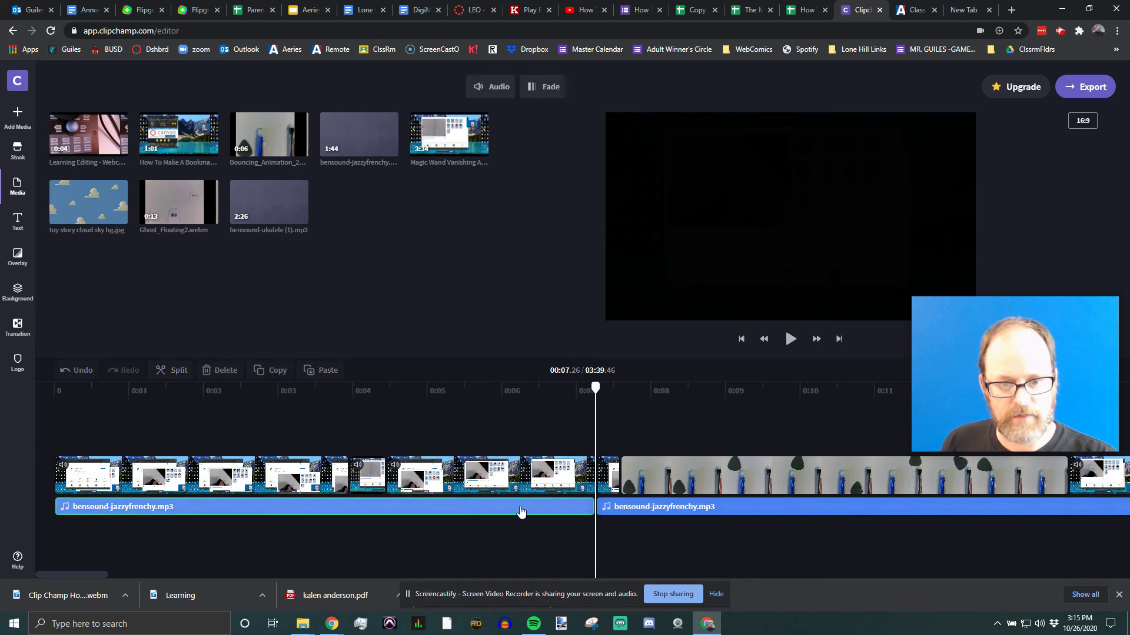
Give the first music part a 2-second fade out, preview it, and check the second part's volume.
click(547, 89)
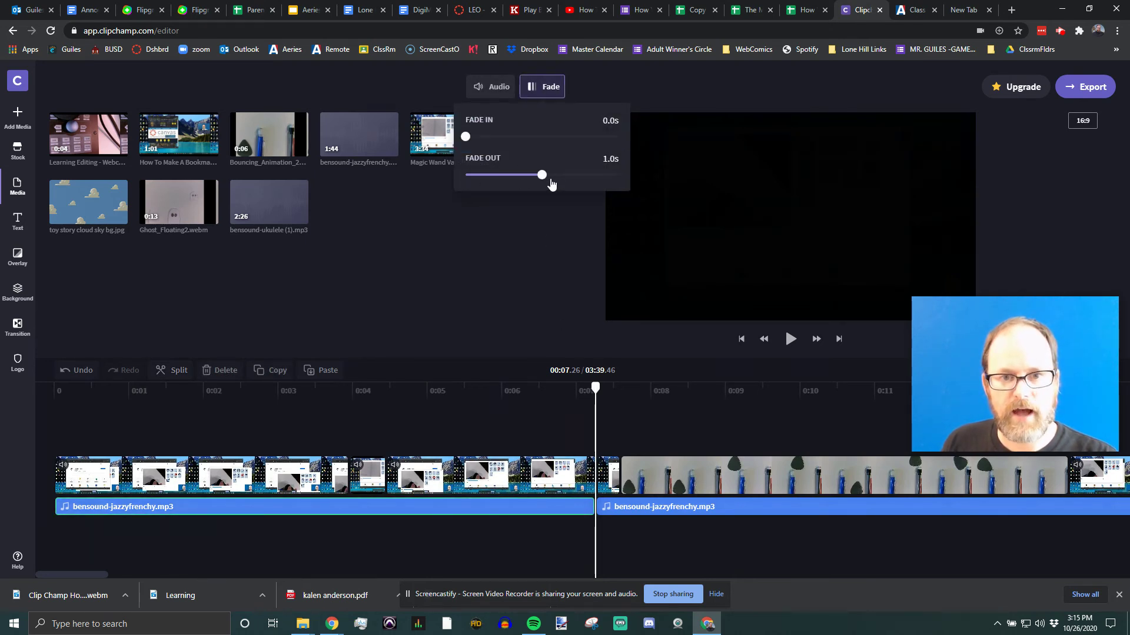
drag(595, 391, 386, 393)
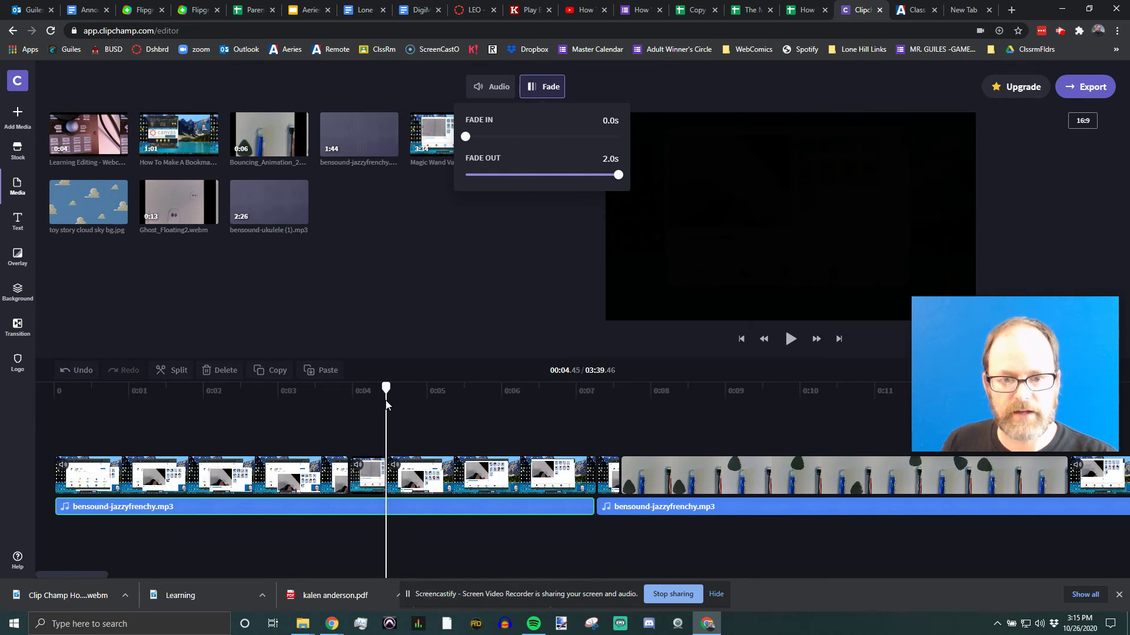
key(space)
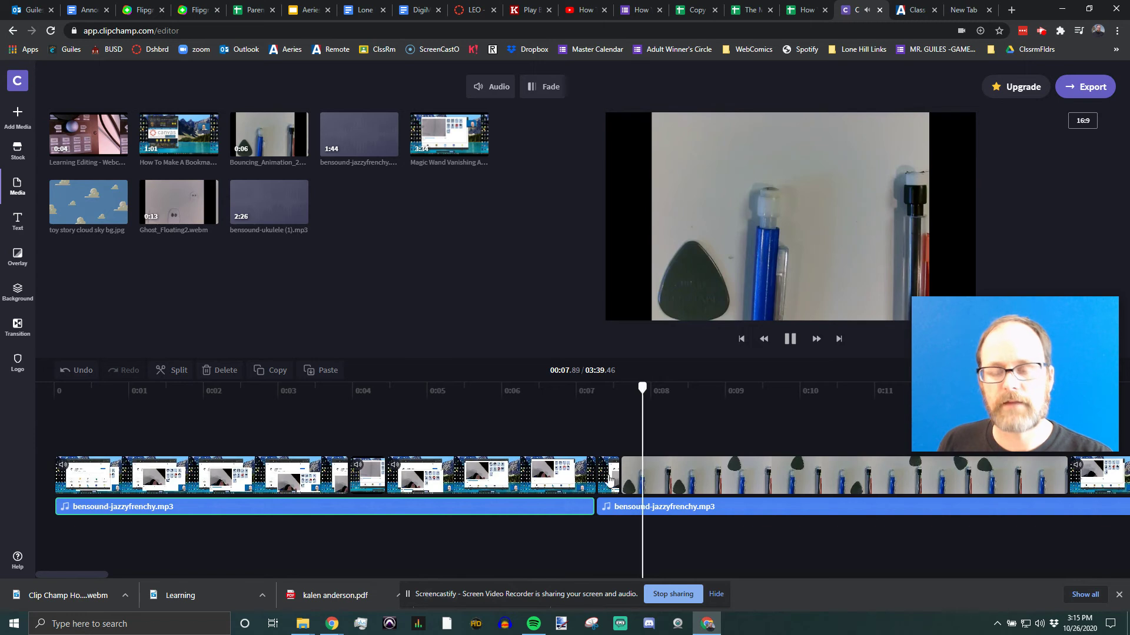
click(700, 510)
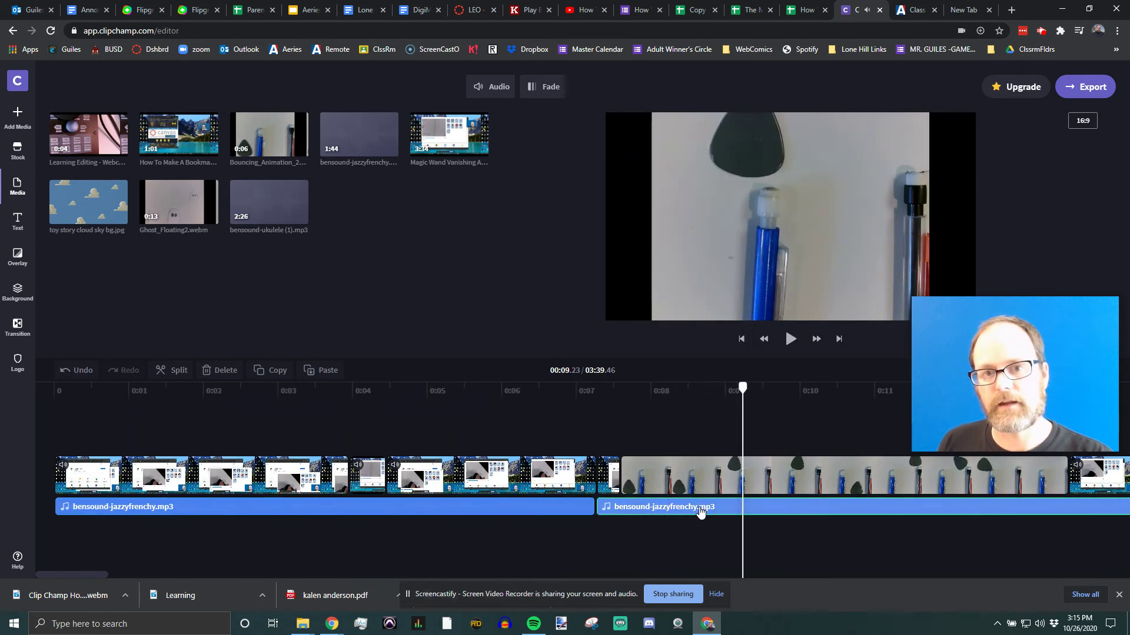
click(497, 88)
key(space)
key(space)
drag(800, 393, 685, 394)
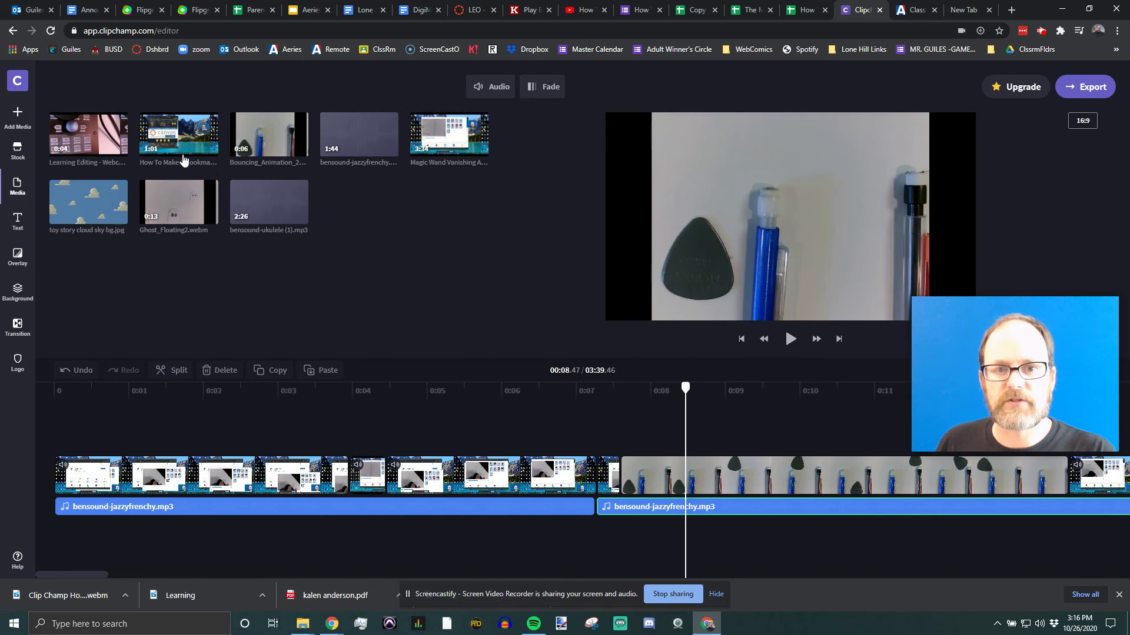
Reload Clipchamp and scroll the dashboard to the Learning Editing project under Your videos.
click(51, 32)
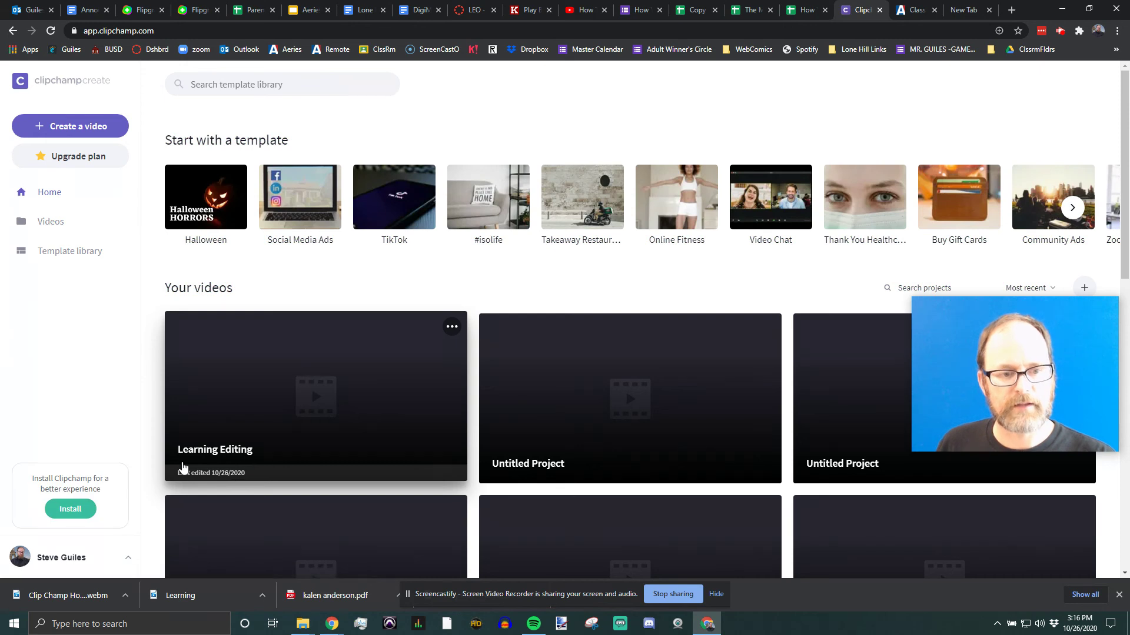
scroll(612, 355, down, 3)
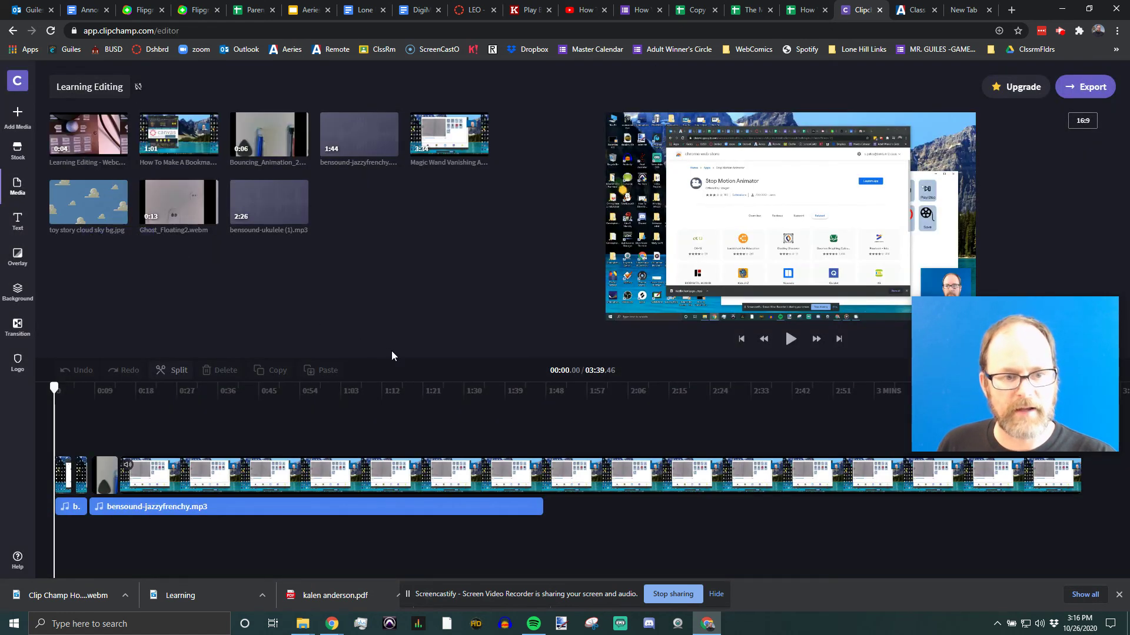
Scrub between about 2.5 and 5.5 seconds and play the reopened project's opening.
click(65, 389)
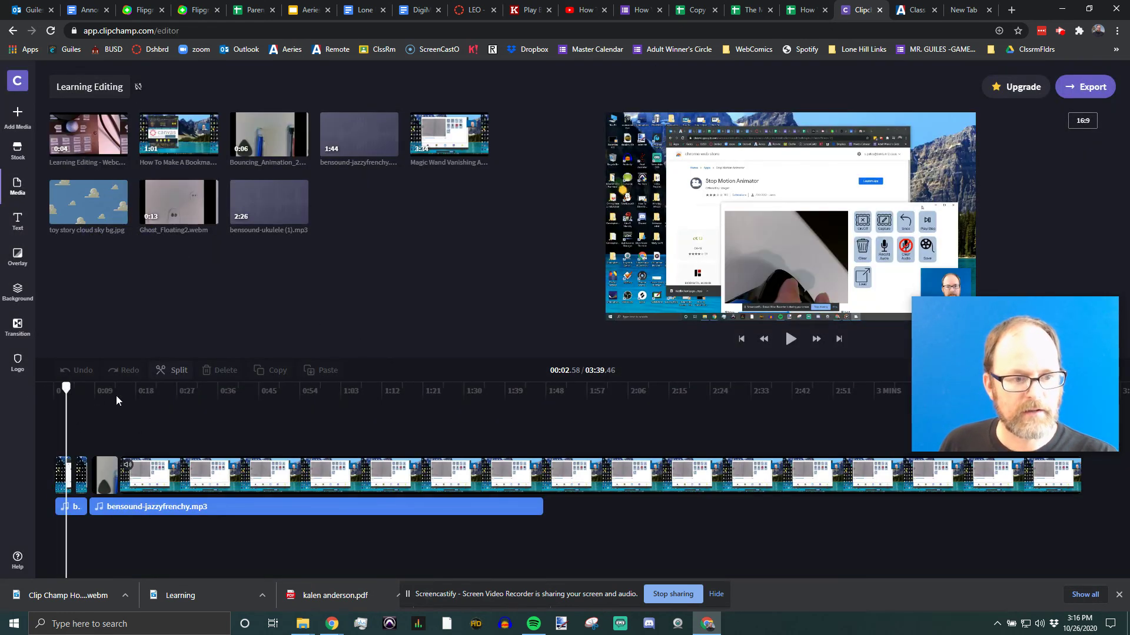
drag(69, 390, 79, 391)
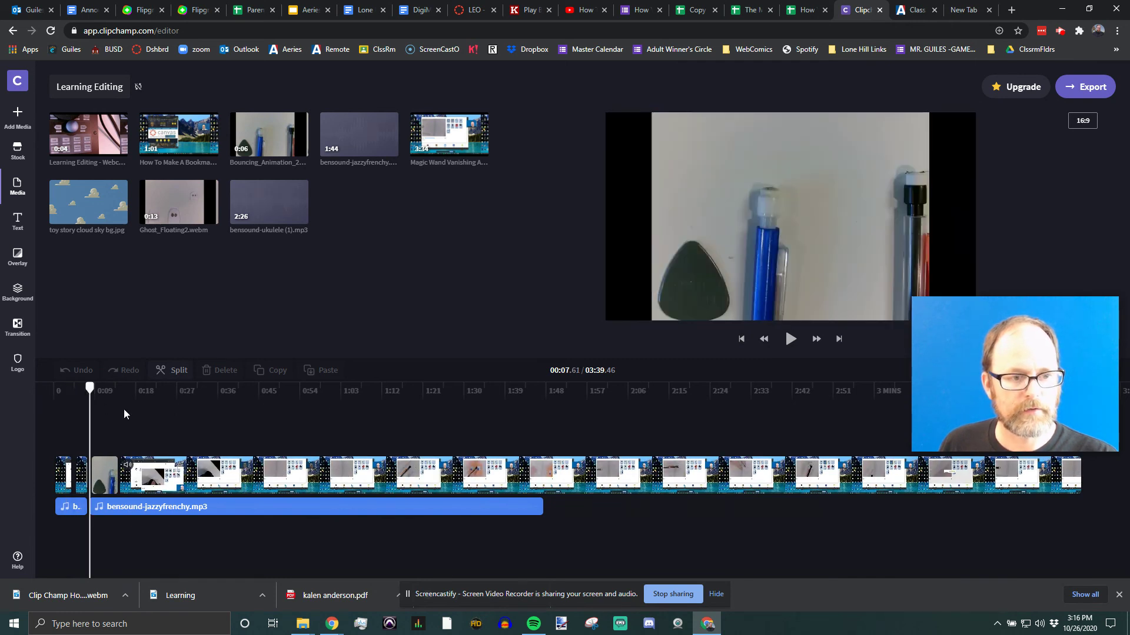
drag(94, 389, 39, 398)
key(space)
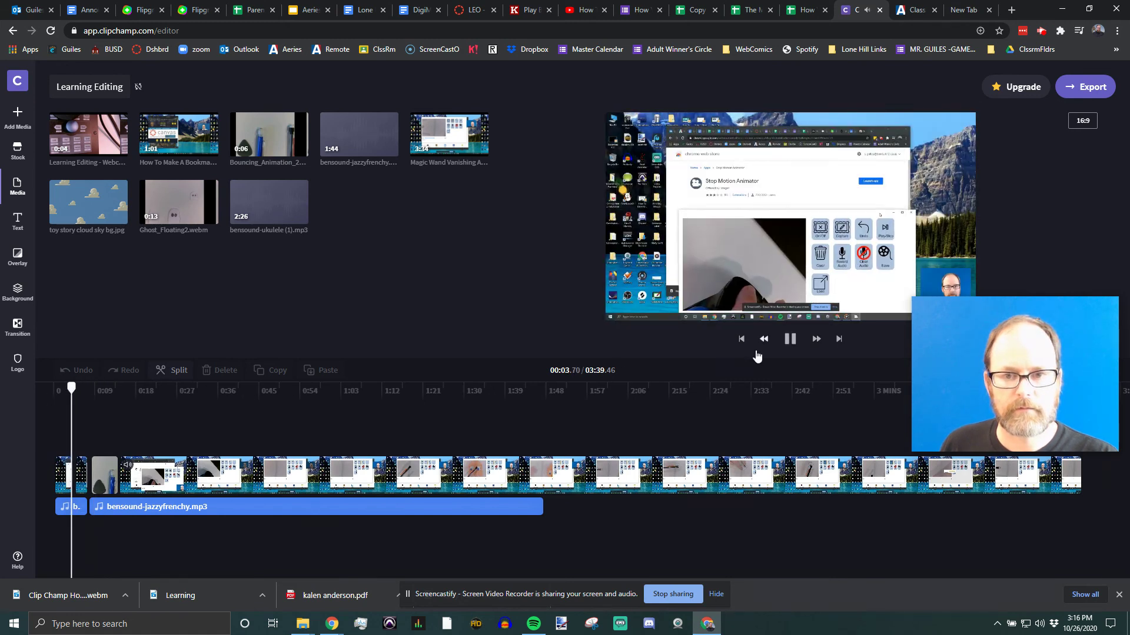
mouse_move(992, 317)
drag(991, 312, 996, 188)
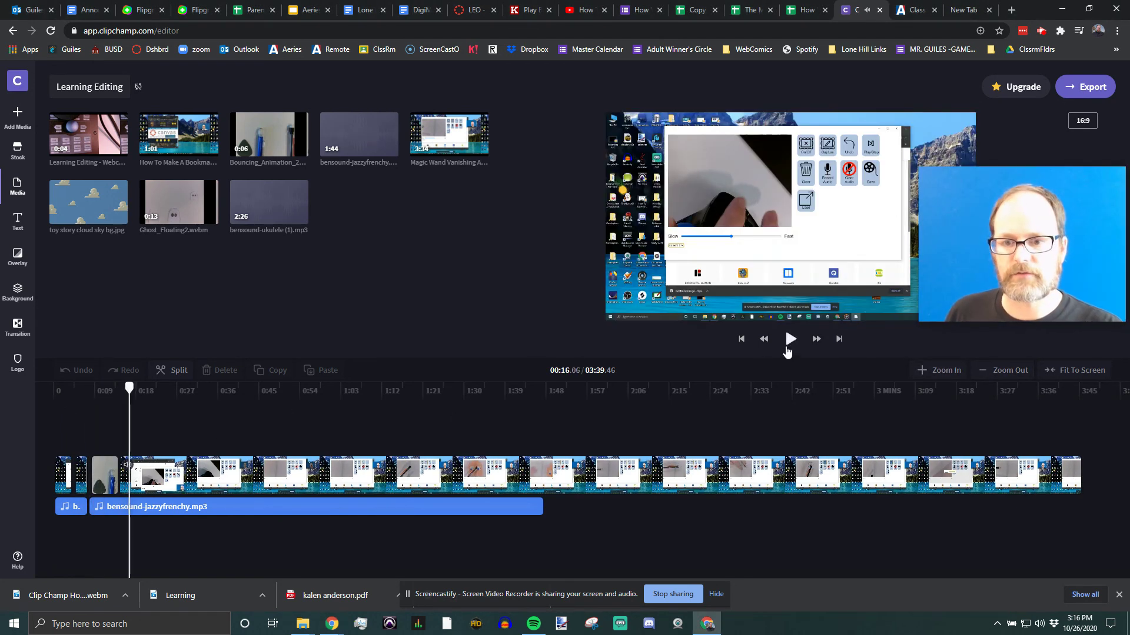
Return to 0:00 and zoom the timeline in four steps to show the split music track.
click(742, 339)
click(945, 371)
click(945, 371)
click(946, 372)
click(945, 372)
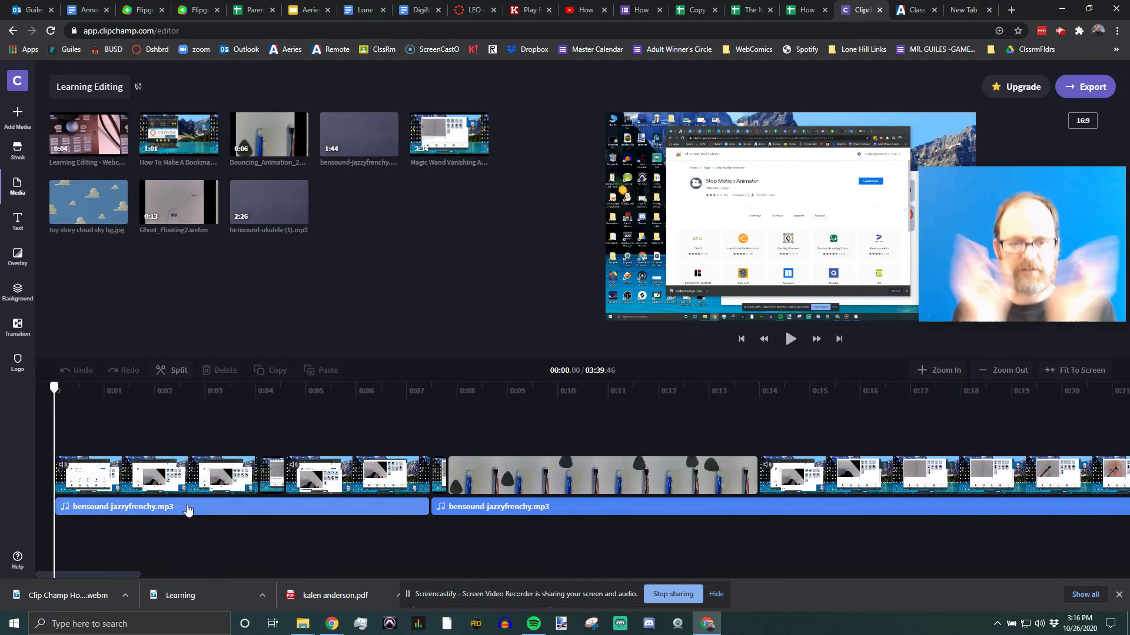